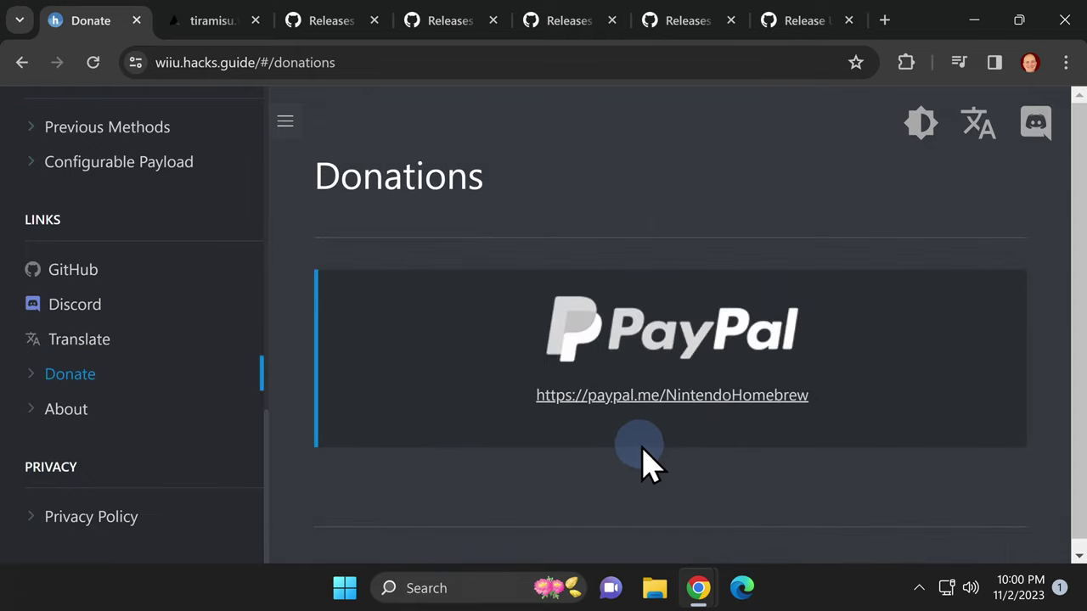
Step: Download the Tiramisu package from its website and Bloopair_v0.6.2.zip from the Bloopair releases page
key("ctrl+Tab")
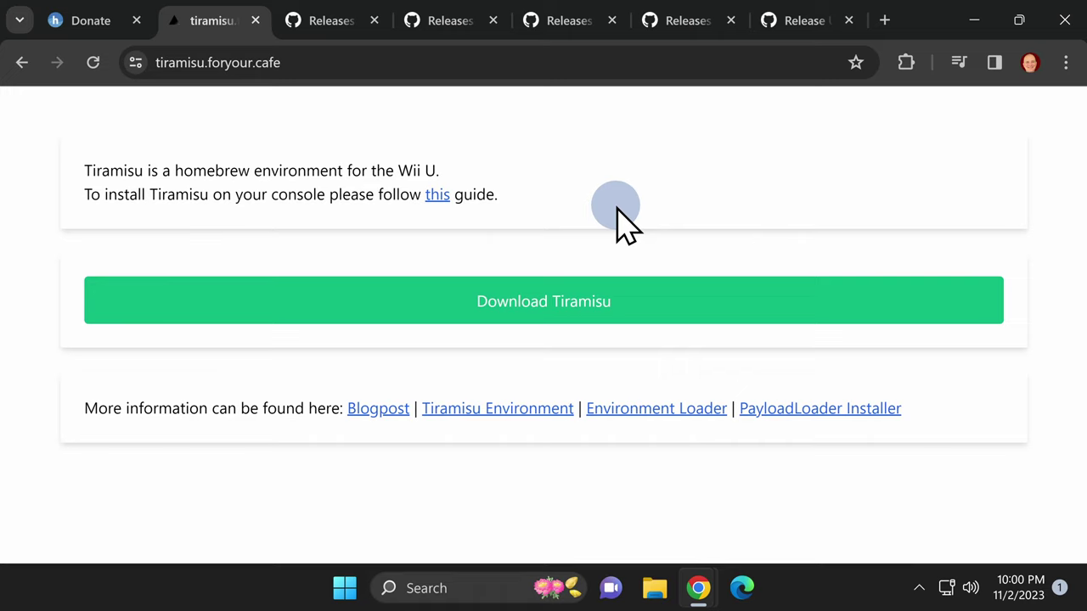
left_click(545, 315)
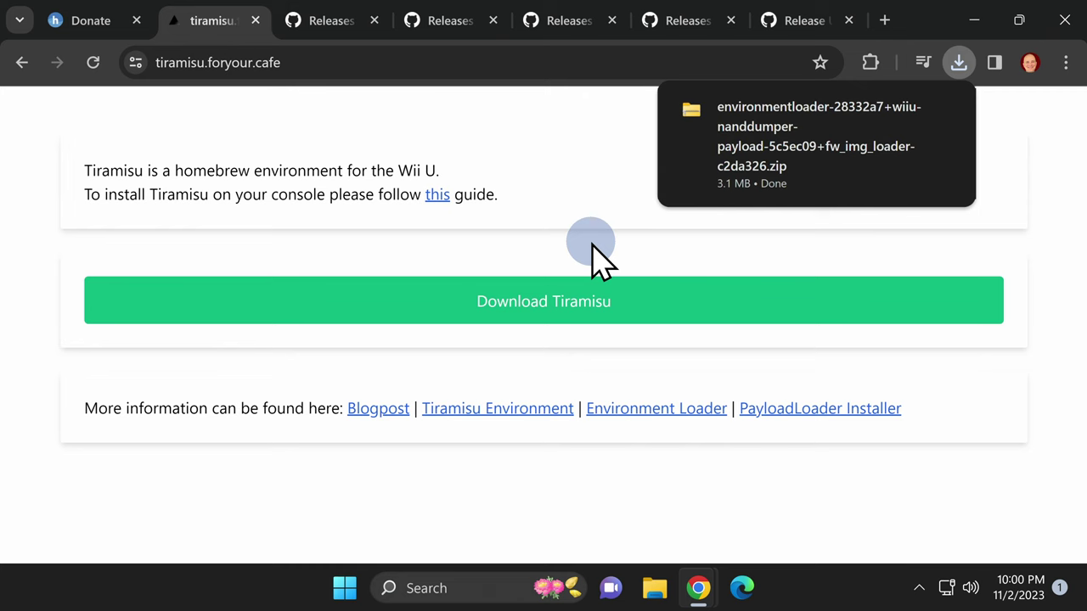
key("ctrl+Tab")
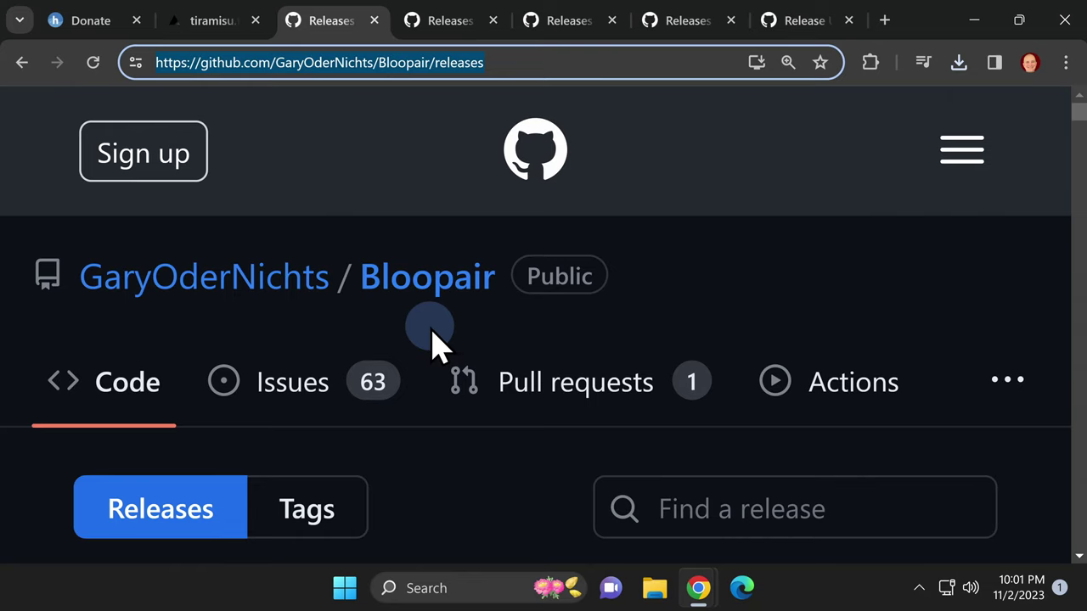
scroll(468, 291, "down", 10)
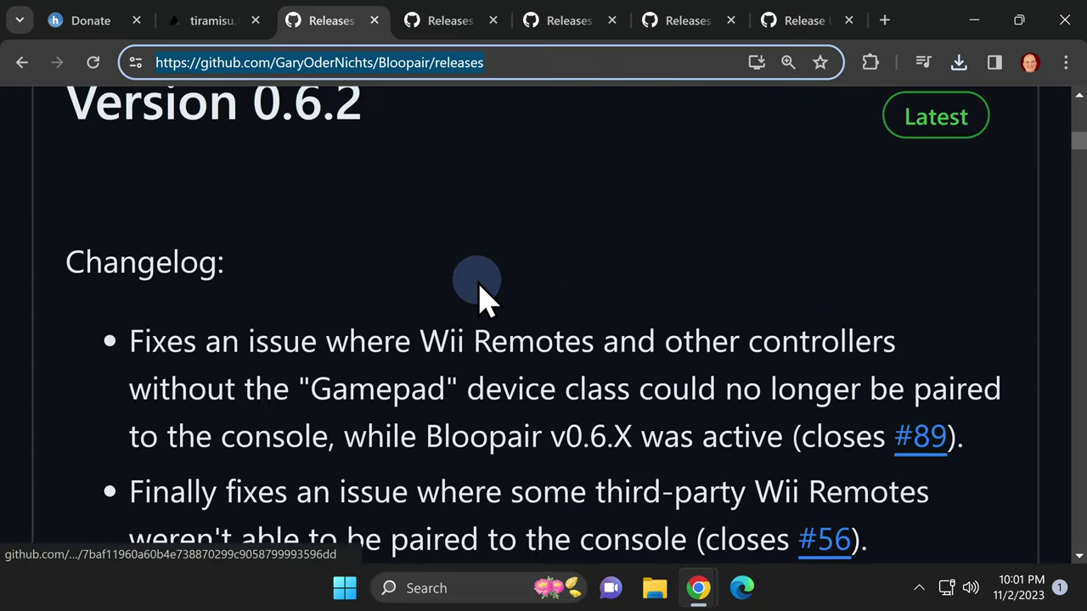
scroll(492, 289, "down", 5)
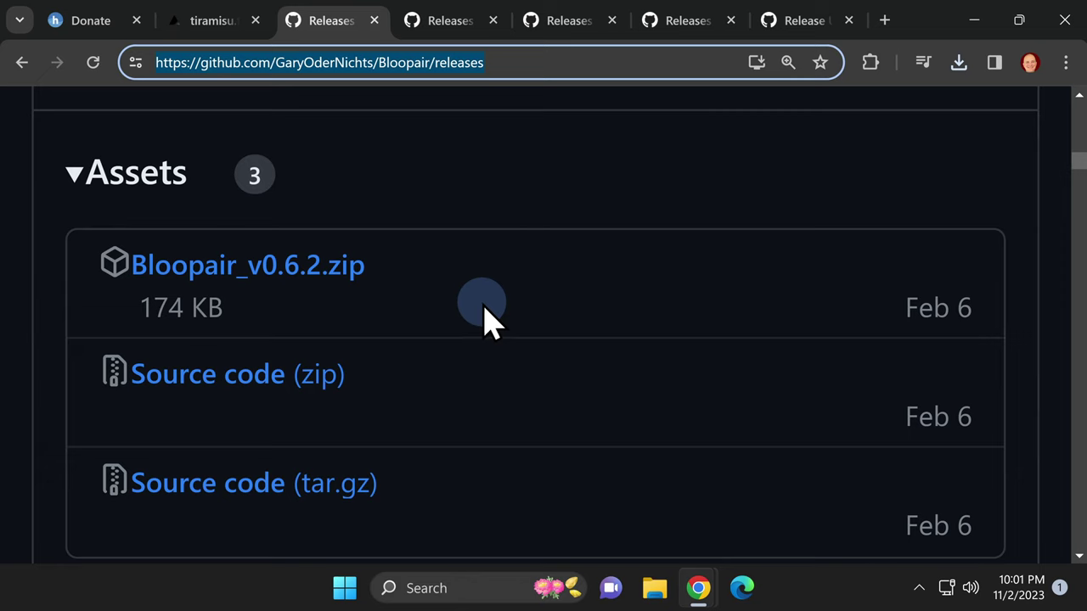
left_click(240, 277)
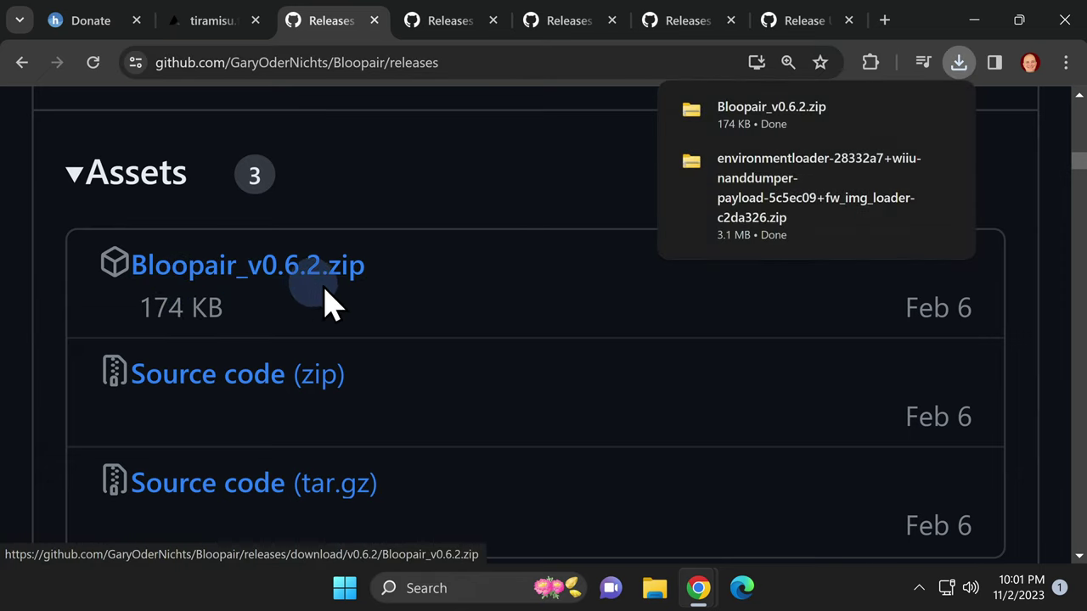
Step: Download wiiu-extracttosd.zip from the latest release assets of the hb-appstore repository
key("ctrl+Tab")
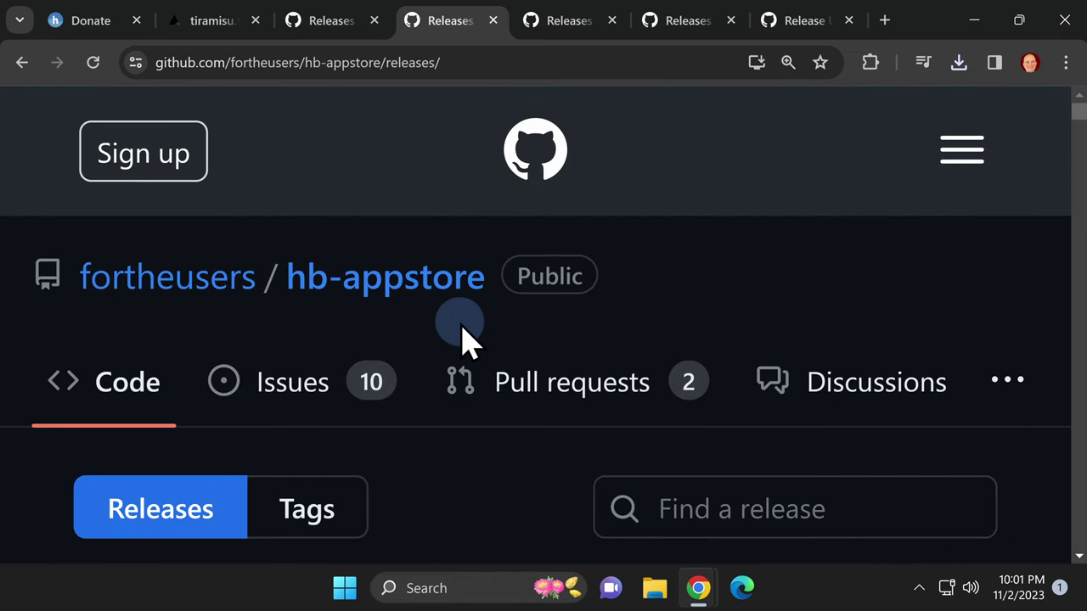
scroll(466, 340, "down", 8)
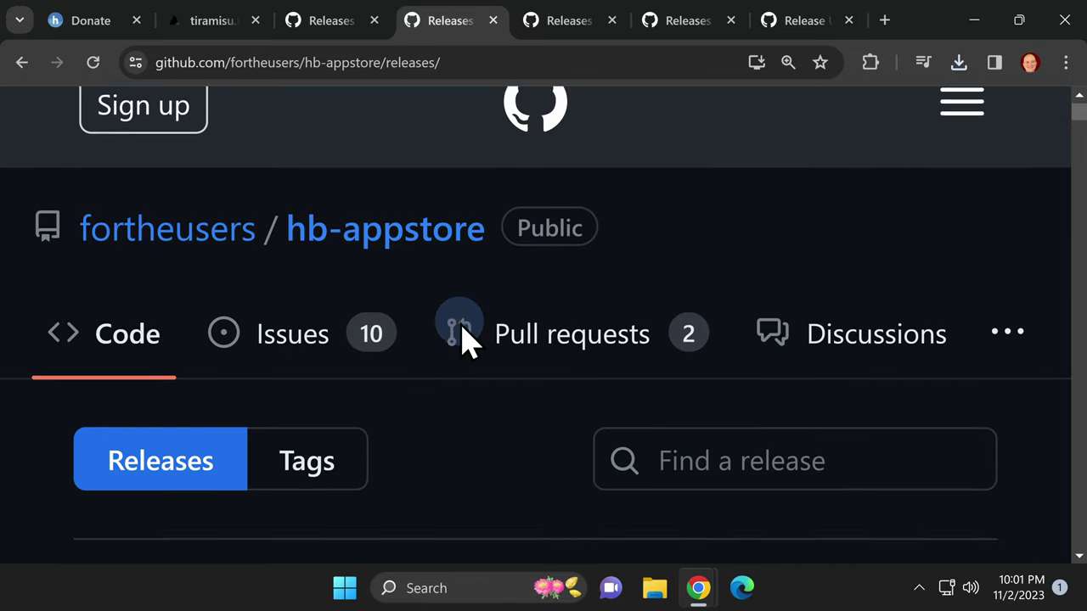
scroll(465, 340, "down", 15)
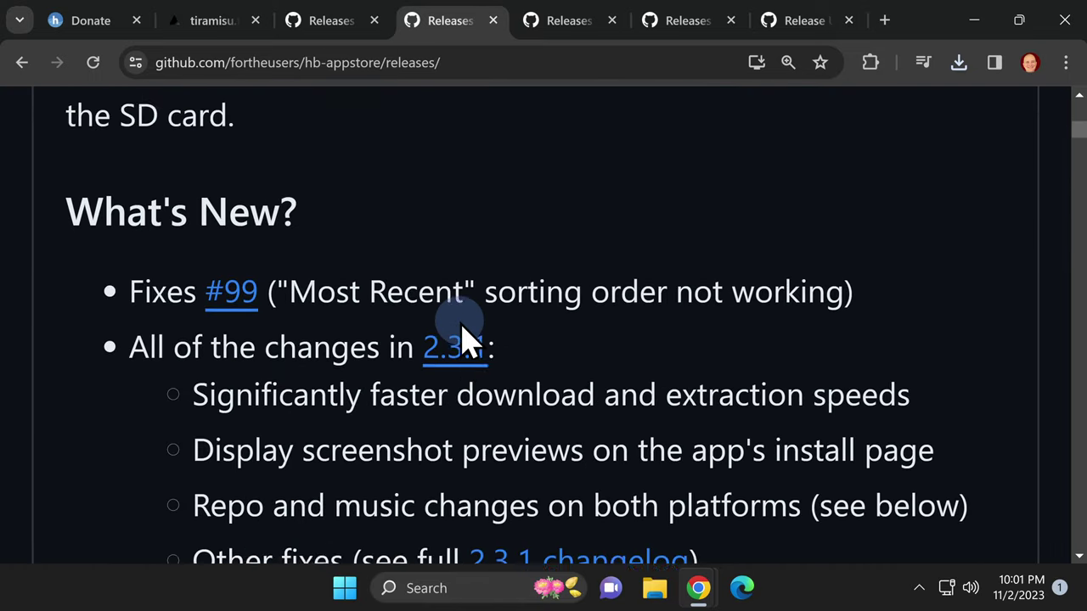
scroll(463, 325, "down", 12)
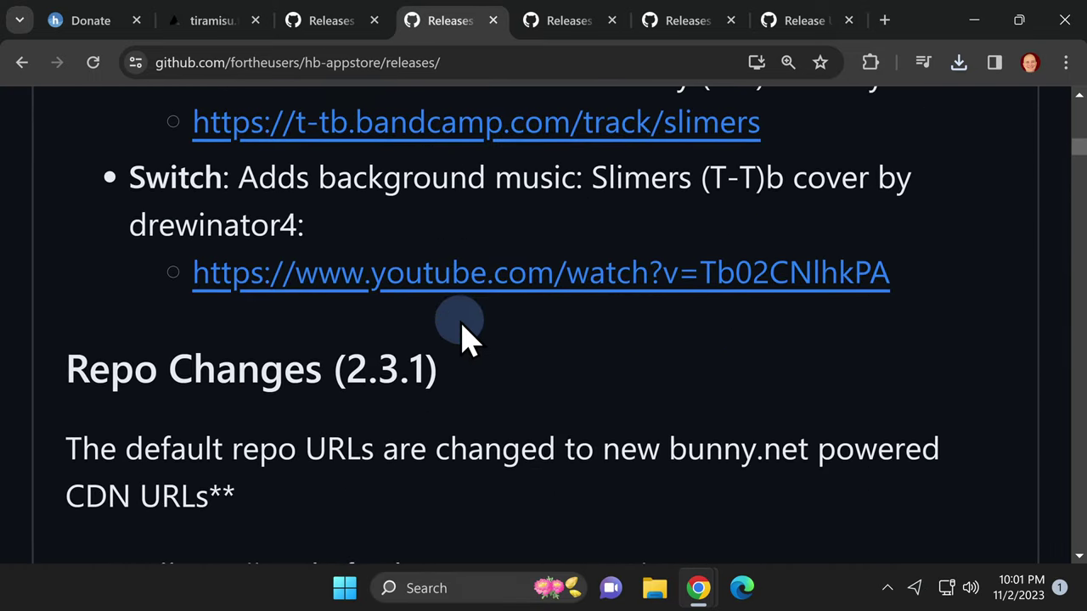
scroll(459, 318, "down", 7)
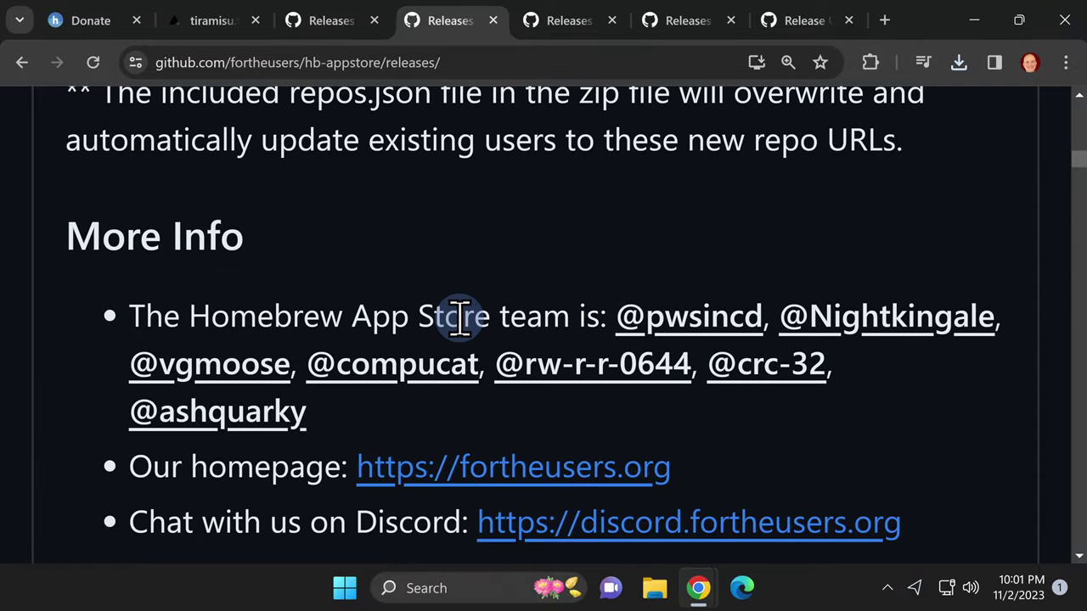
scroll(460, 318, "down", 6)
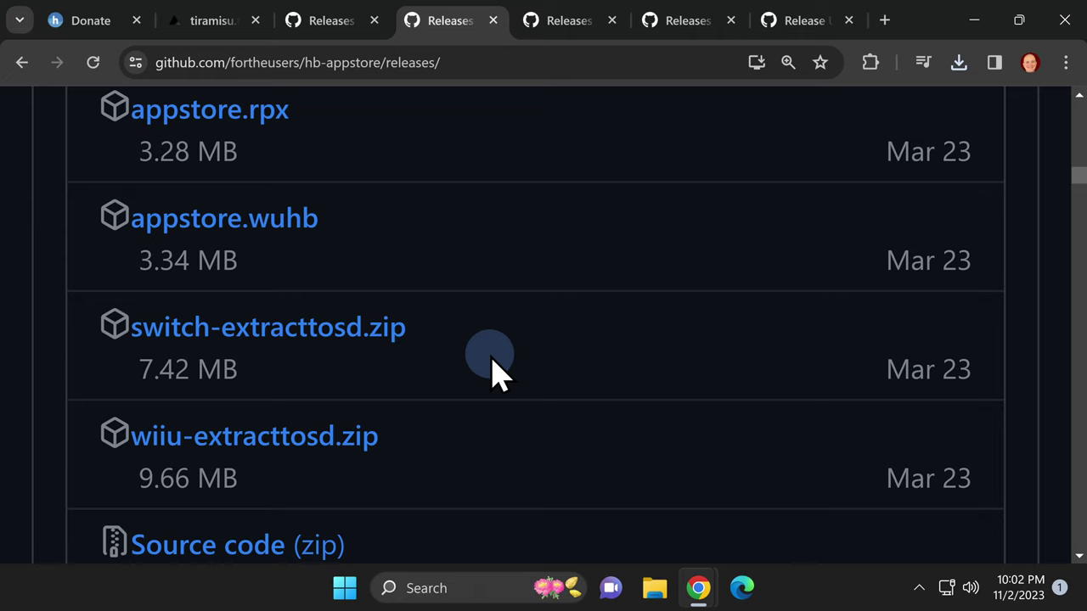
left_click(340, 451)
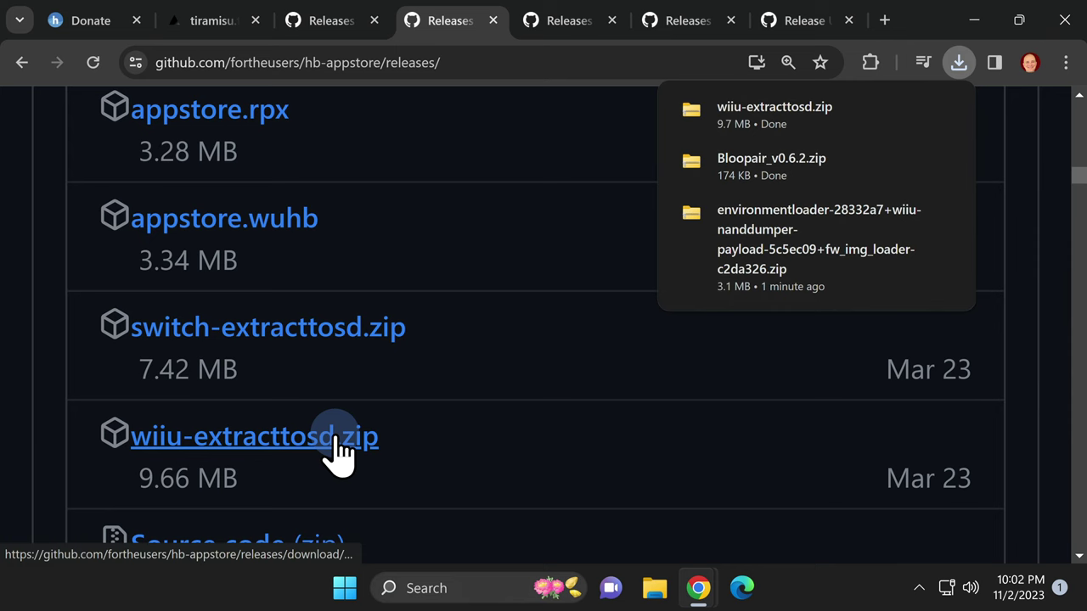
Step: Download savemii.zip from the Savemii v1.2.0 release assets on the savemii repository page
key("ctrl+Tab")
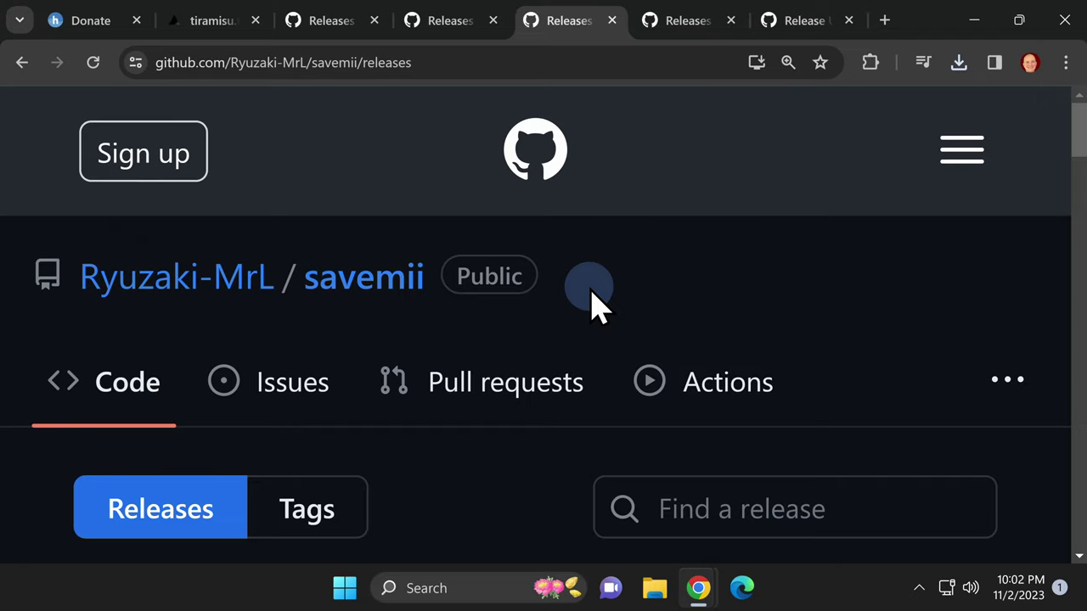
scroll(592, 301, "down", 8)
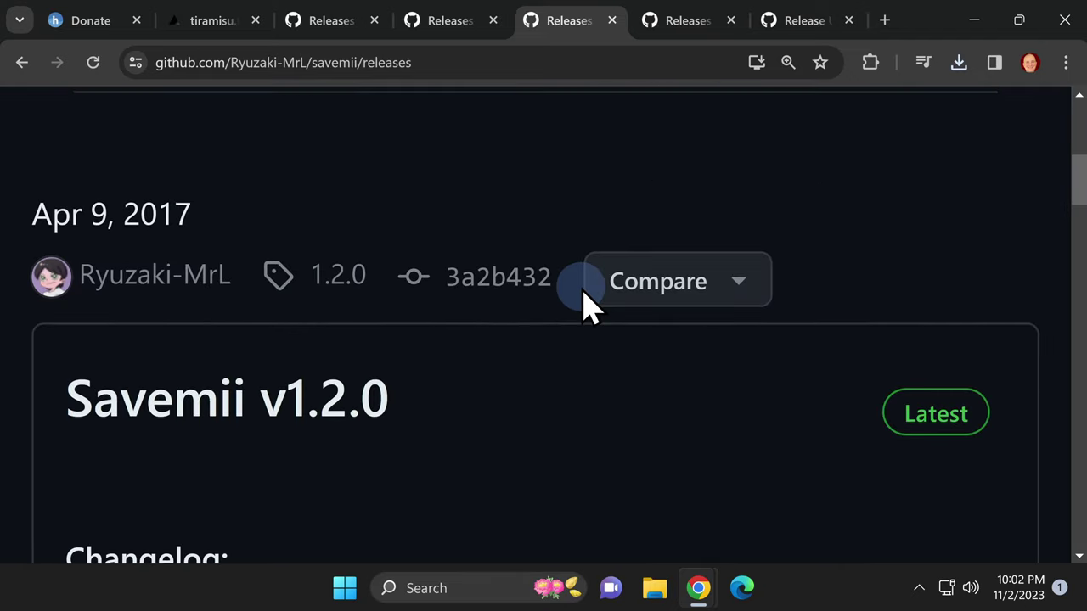
scroll(592, 302, "down", 7)
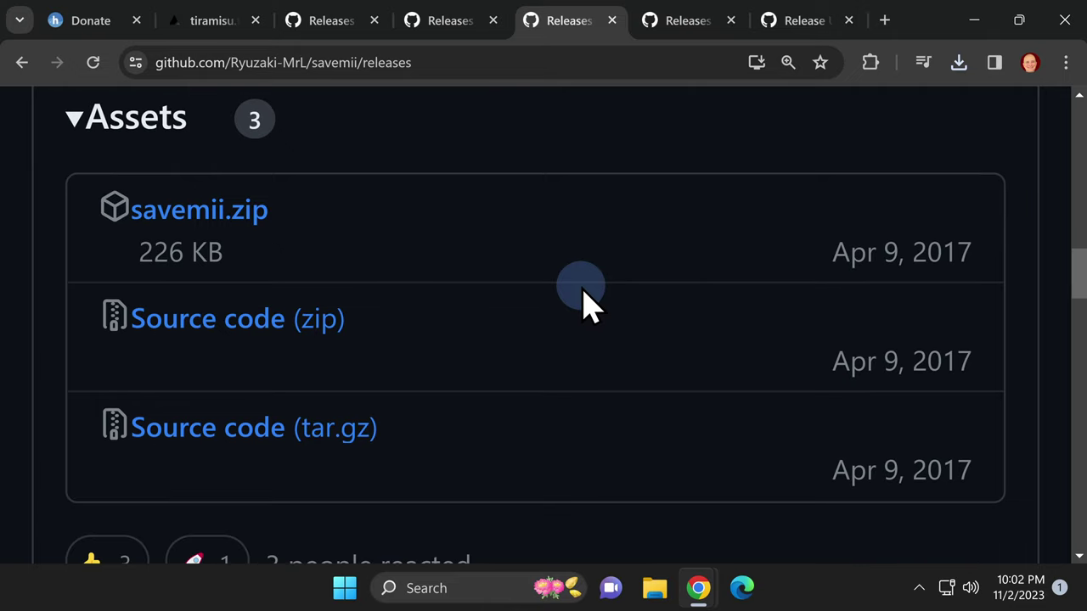
left_click(219, 223)
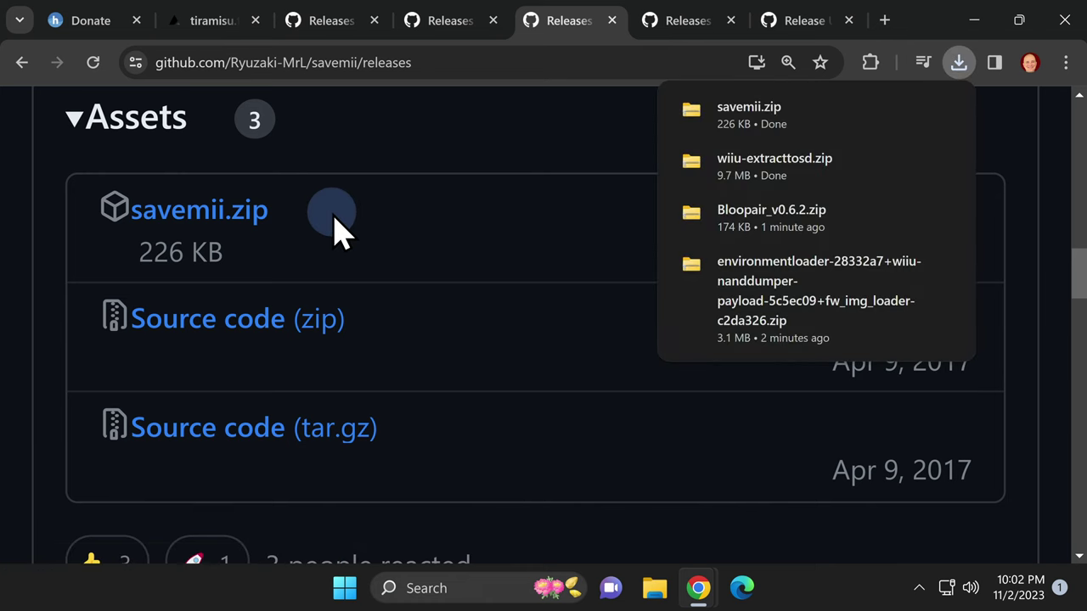
Step: Download 01_sigpatches.rpx from the latest release assets of the SigpatchesModuleWiiU repository
key("ctrl+Tab")
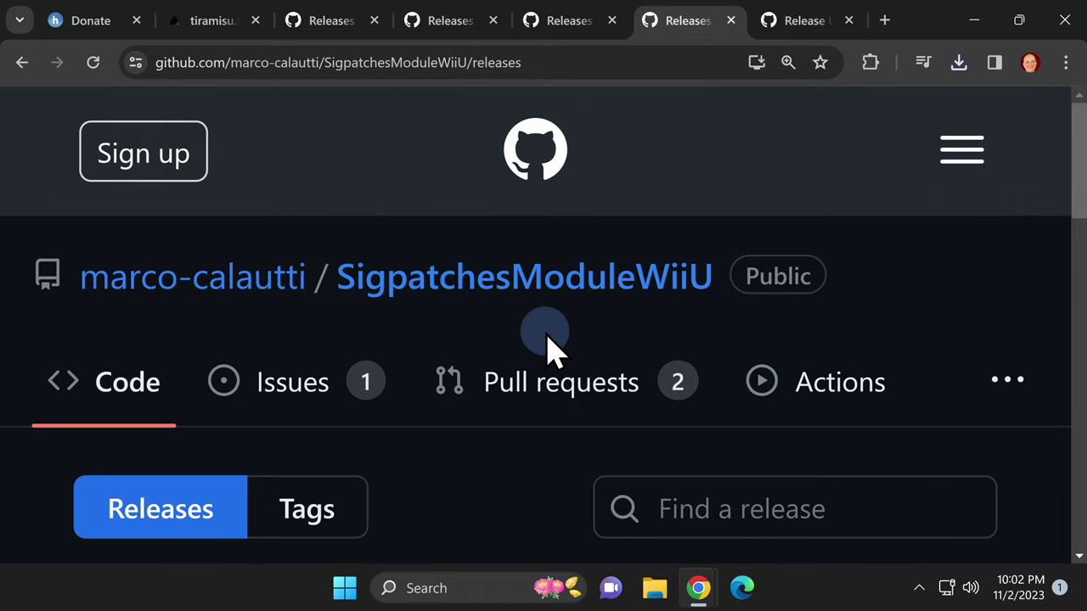
scroll(546, 344, "down", 8)
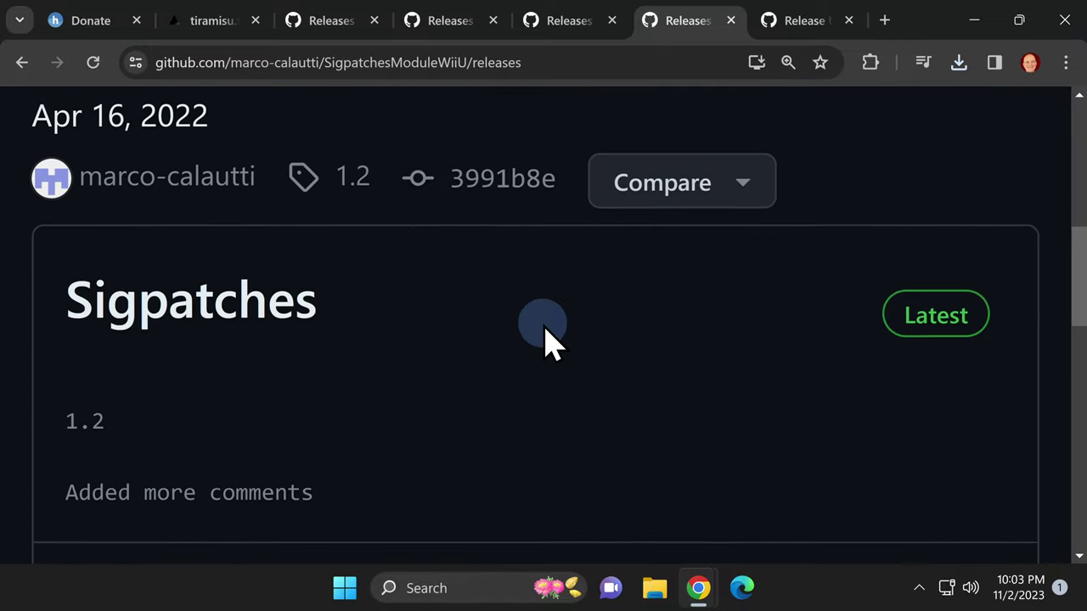
scroll(546, 344, "down", 1)
scroll(546, 344, "down", 1)
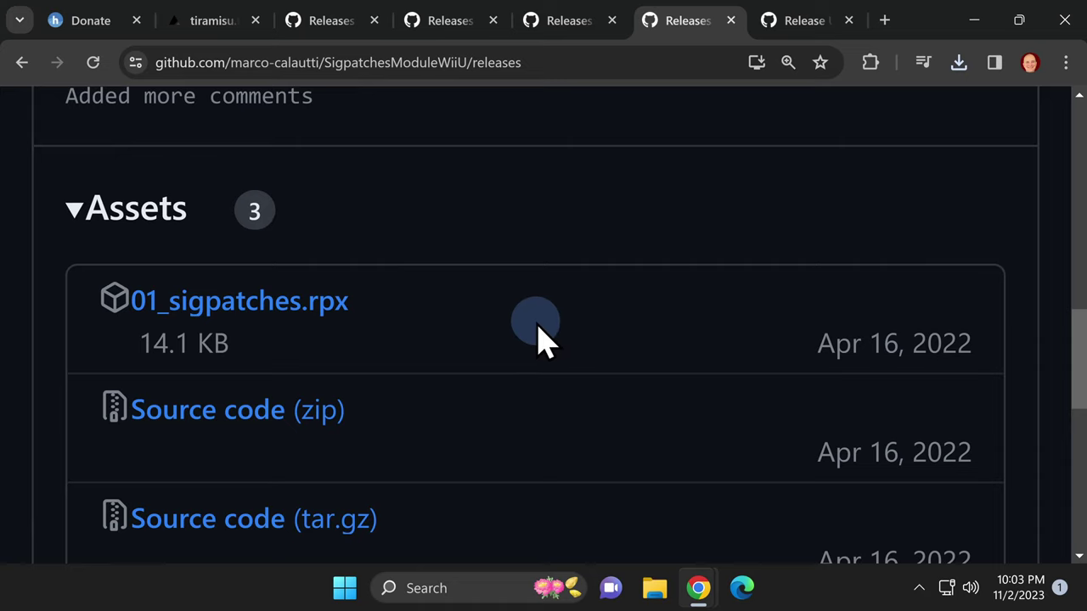
left_click(287, 316)
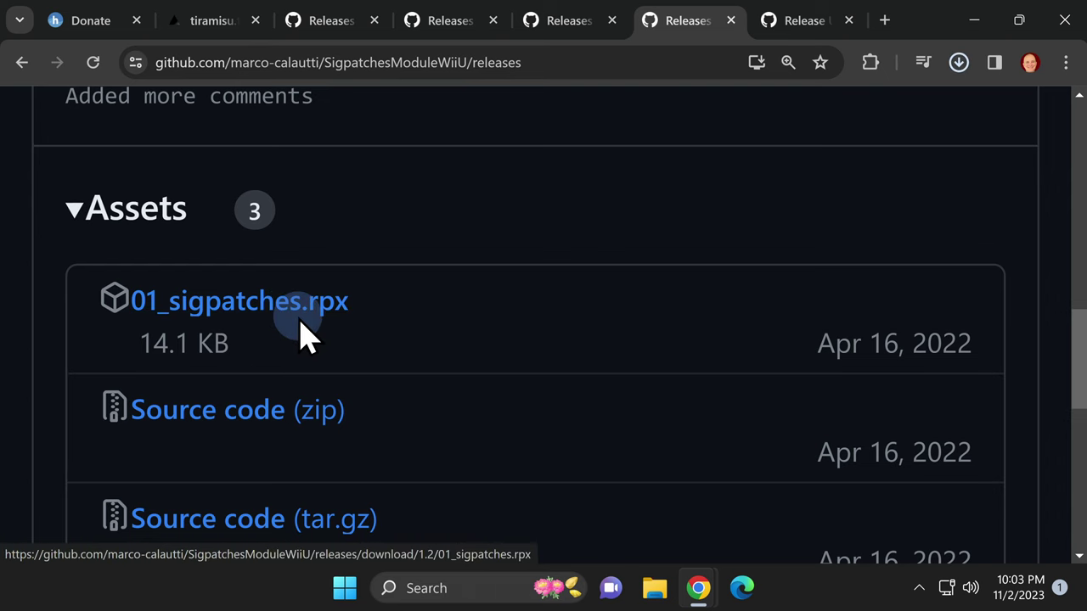
Step: Download ufdiine.zip from the assets of the UFDiine v1.1 release page
key("ctrl+Tab")
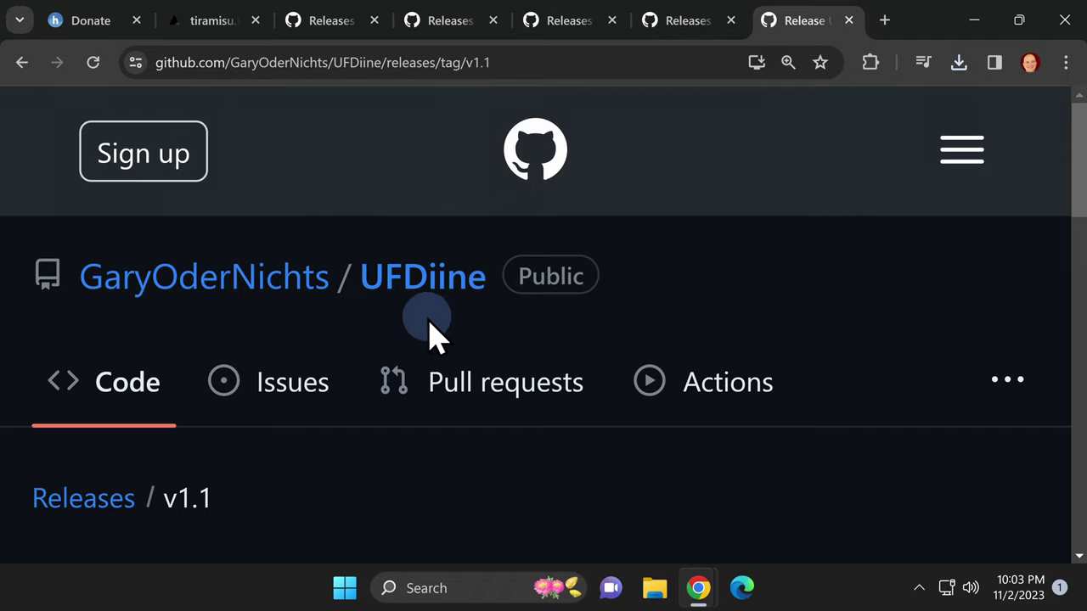
scroll(429, 335, "down", 10)
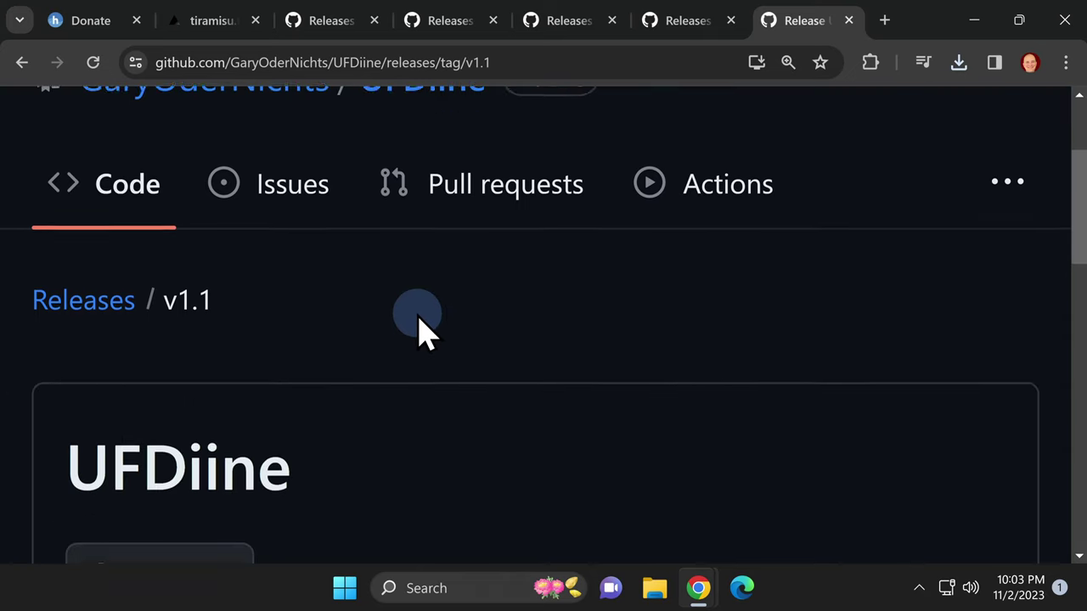
scroll(416, 306, "down", 4)
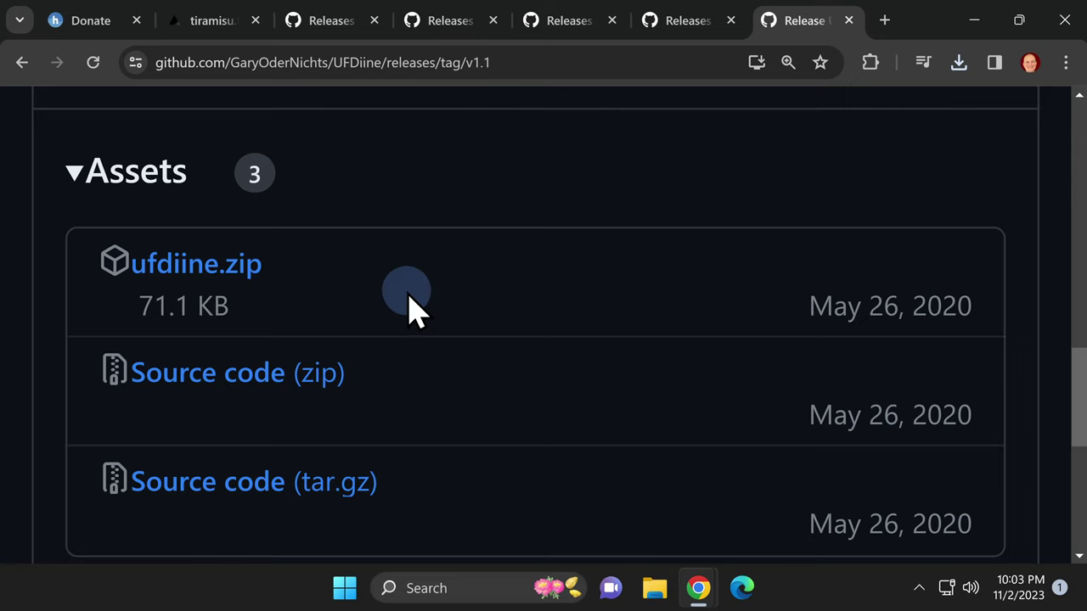
left_click(228, 272)
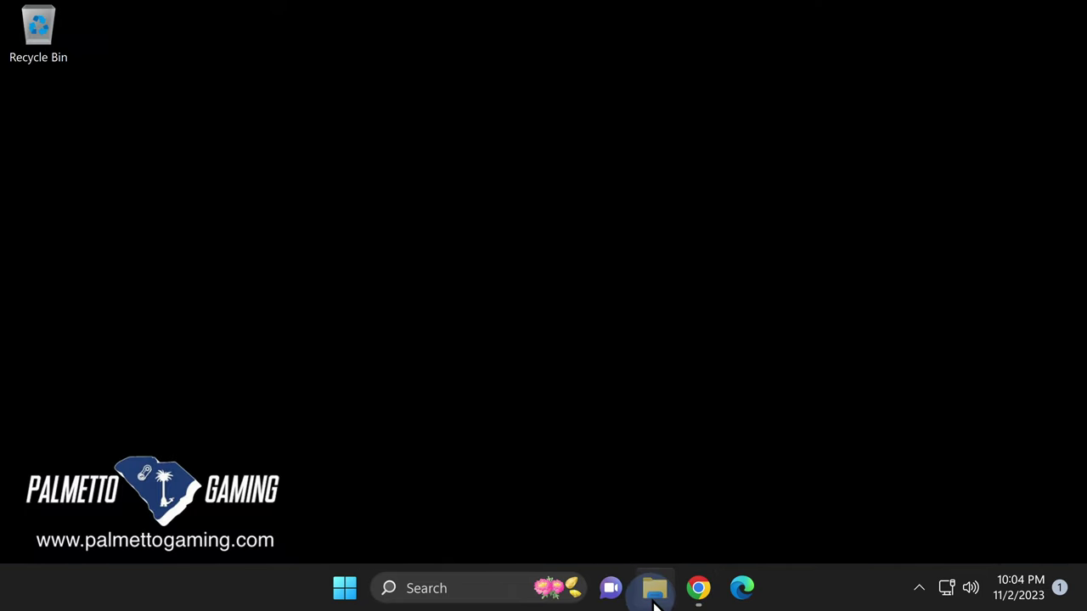
Step: In File Explorer's Downloads folder, extract Bloopair_v0.6.2.zip to D:\Downloads\Bloopair_v0.6.2 and delete the original archive
right_click(654, 603)
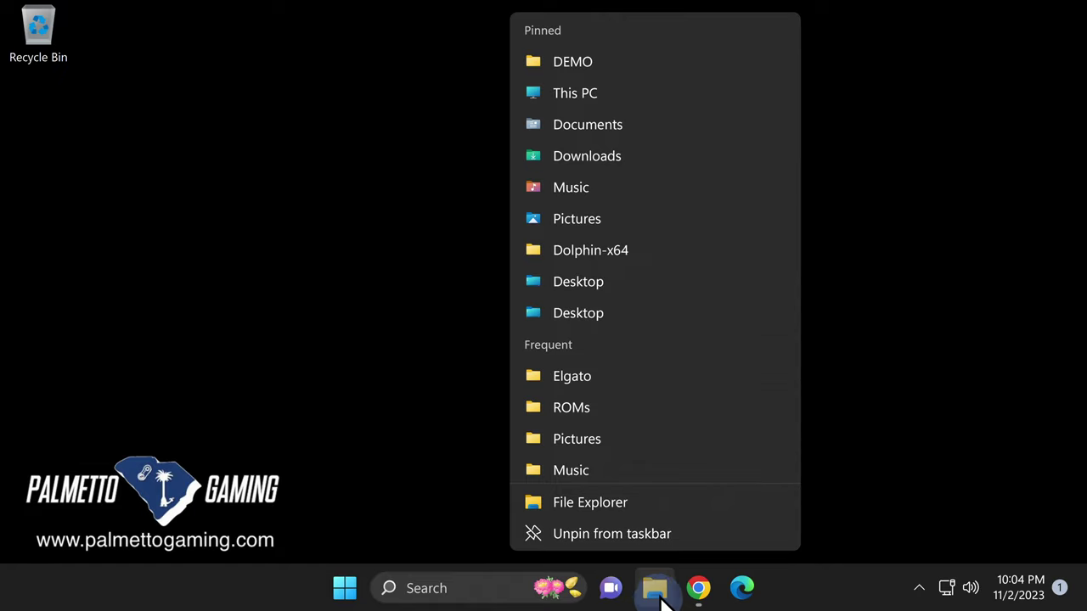
left_click(586, 157)
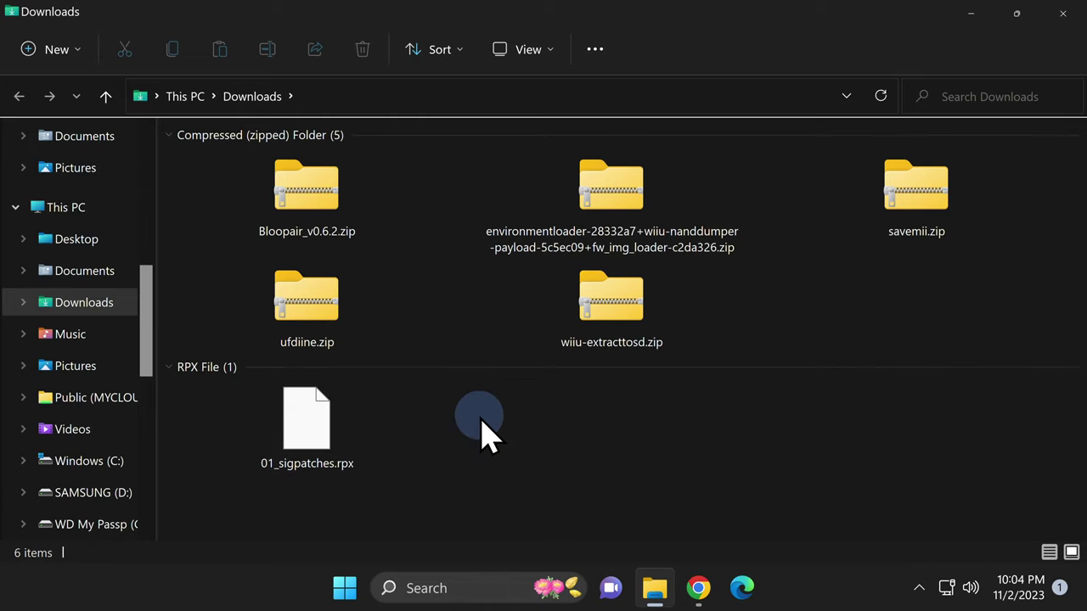
right_click(348, 189)
left_click(429, 314)
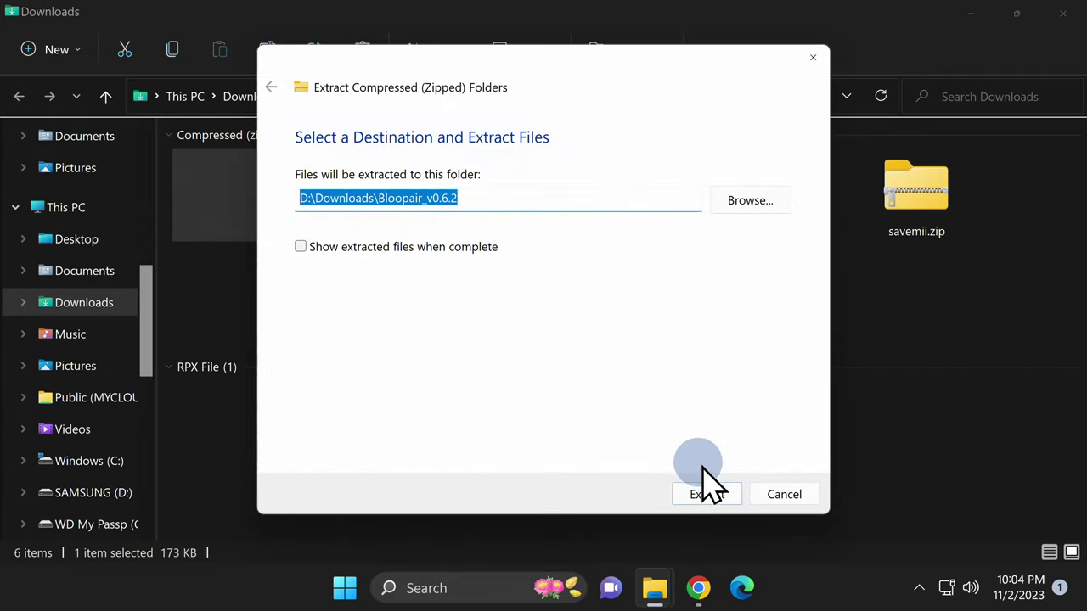
left_click(705, 492)
right_click(381, 208)
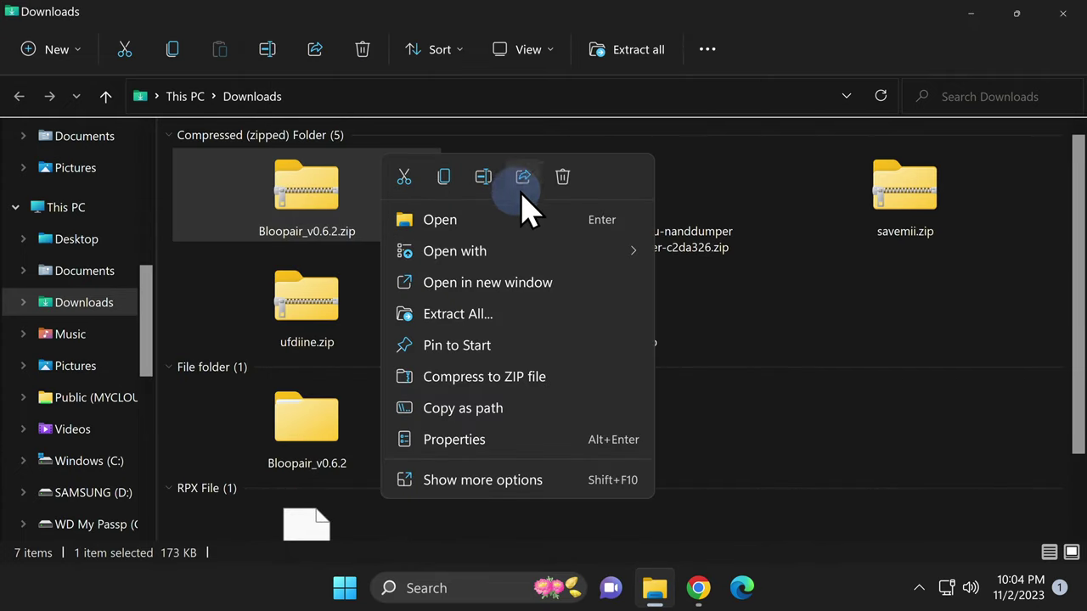
left_click(563, 177)
Step: Extract the environmentloader zip into its default folder in Downloads and delete the original archive
left_click(306, 179)
right_click(305, 178)
left_click(382, 314)
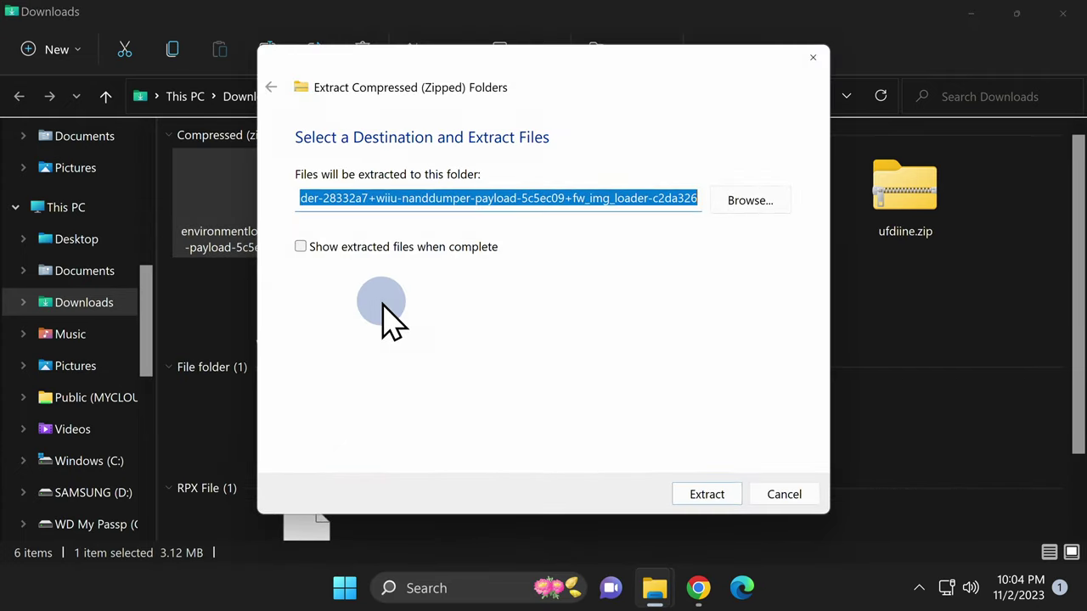
left_click(686, 495)
right_click(315, 206)
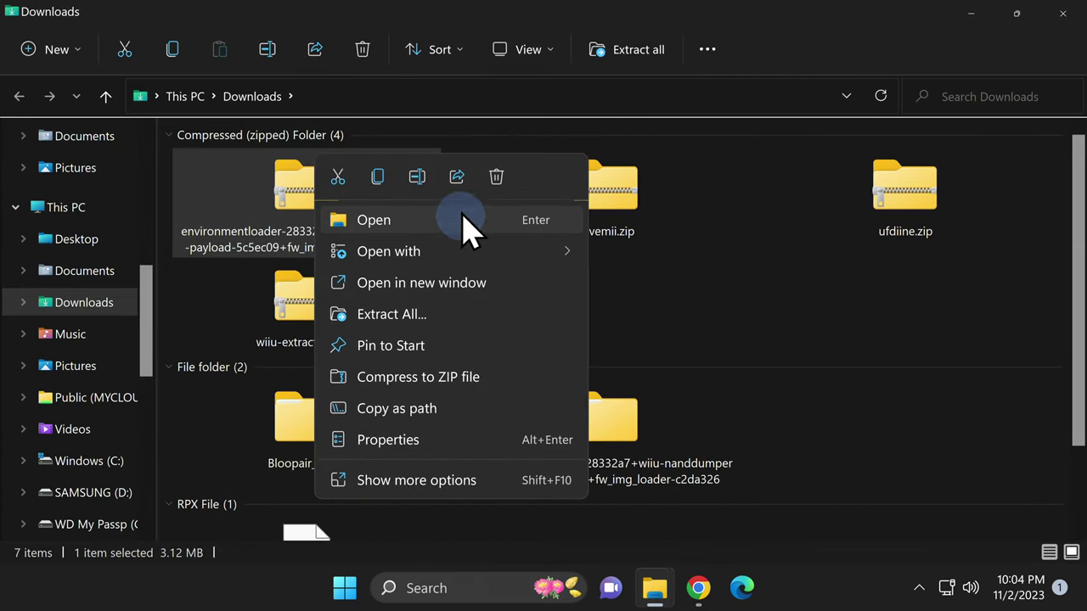
left_click(497, 176)
Step: Extract savemii.zip to D:\Downloads\savemii and delete the original archive
right_click(334, 195)
left_click(399, 313)
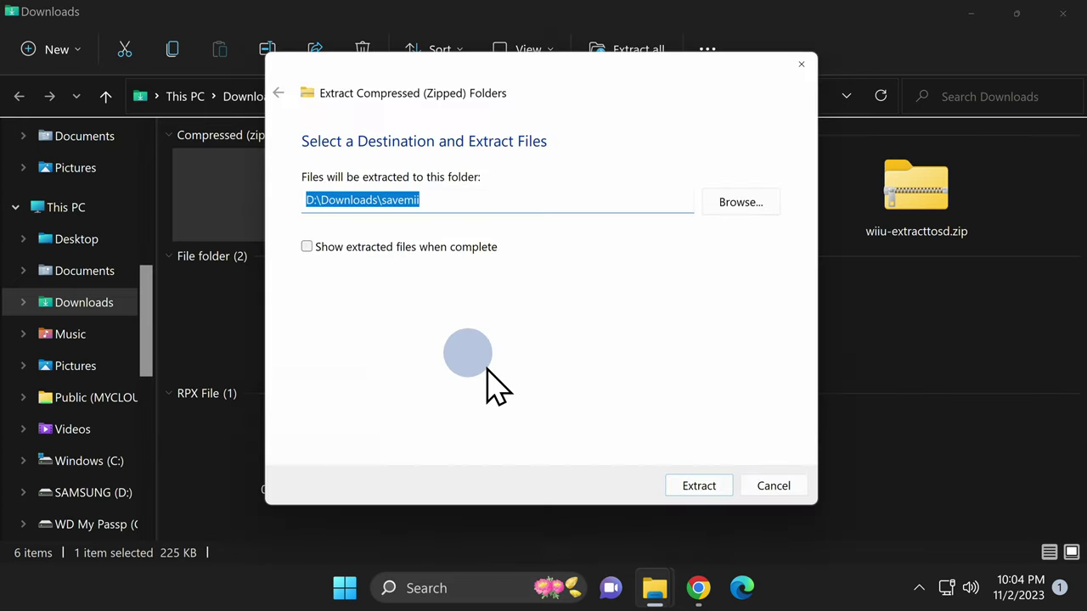
left_click(705, 491)
right_click(304, 170)
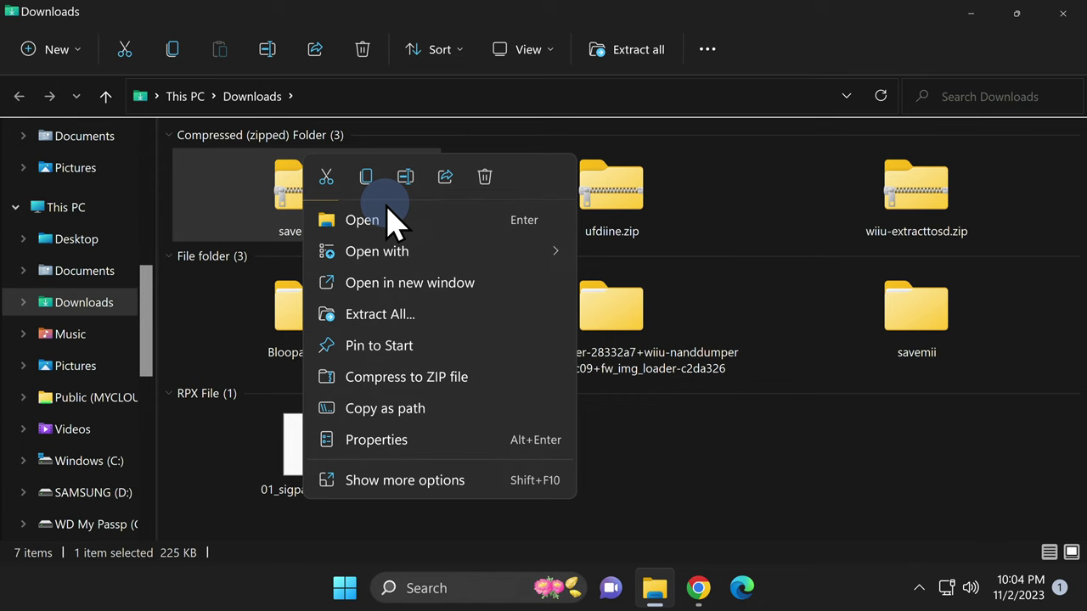
left_click(485, 176)
Step: Extract ufdiine.zip to D:\Downloads\ufdiine and delete the original archive
right_click(320, 189)
left_click(382, 314)
left_click(696, 491)
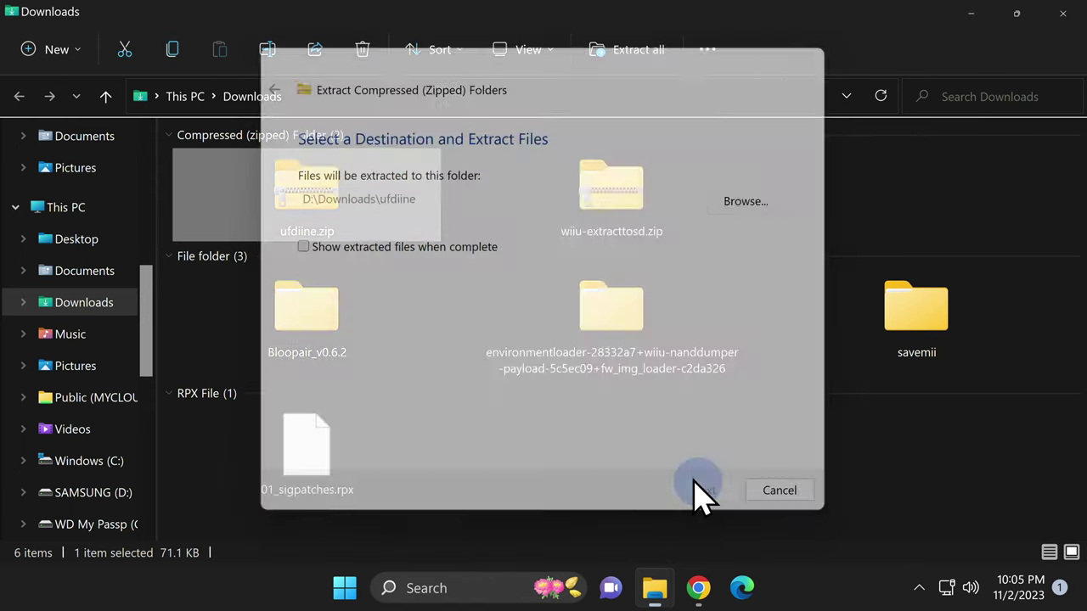
right_click(328, 186)
left_click(513, 179)
Step: Extract wiiu-extracttosd.zip into its default folder in Downloads and delete the original archive
right_click(303, 195)
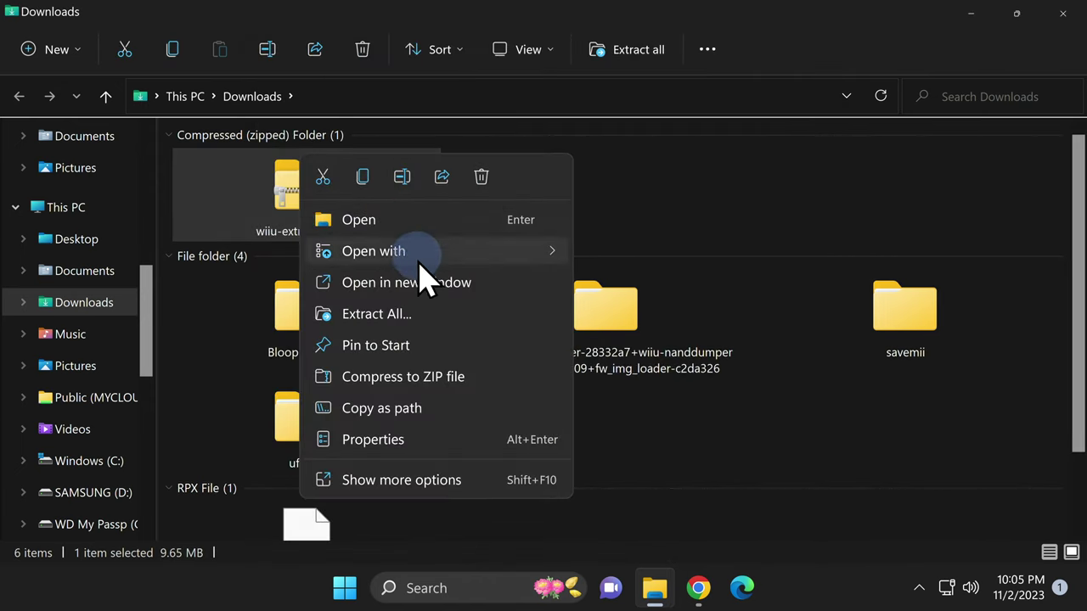
left_click(399, 314)
left_click(701, 493)
right_click(333, 204)
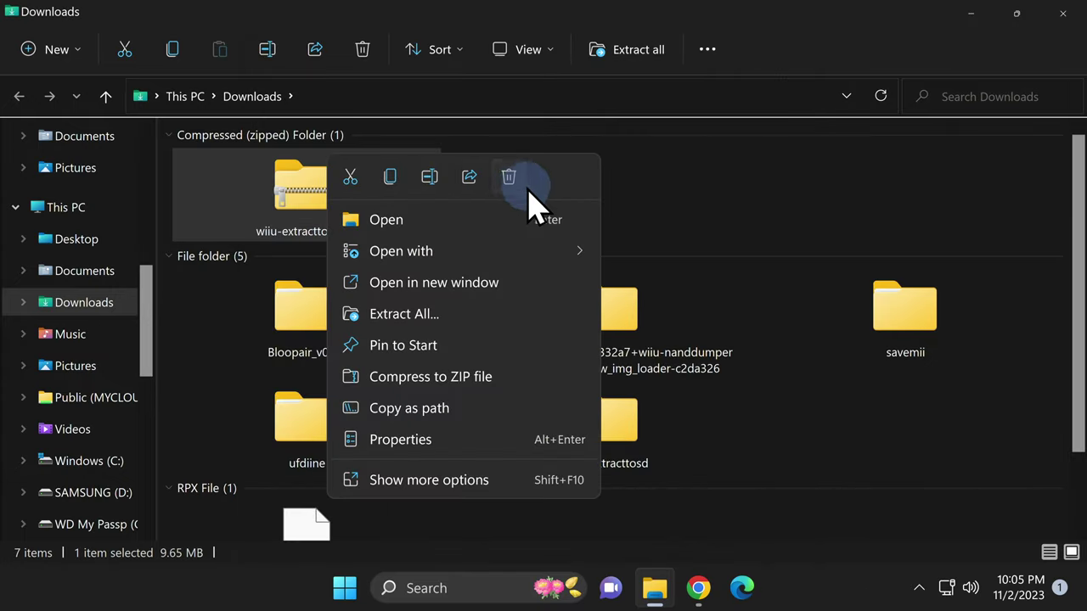
left_click(528, 190)
left_click(511, 388)
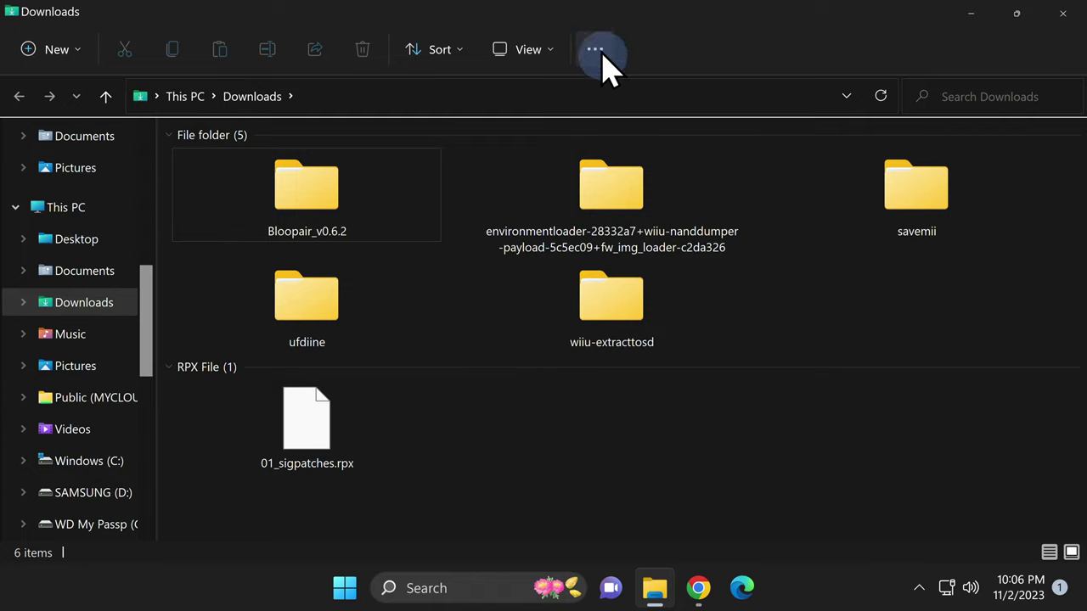
Step: Arrange the Downloads window and the WII U (F:) drive window side by side, with Downloads on the left half
left_click_drag(592, 21, 8, 208)
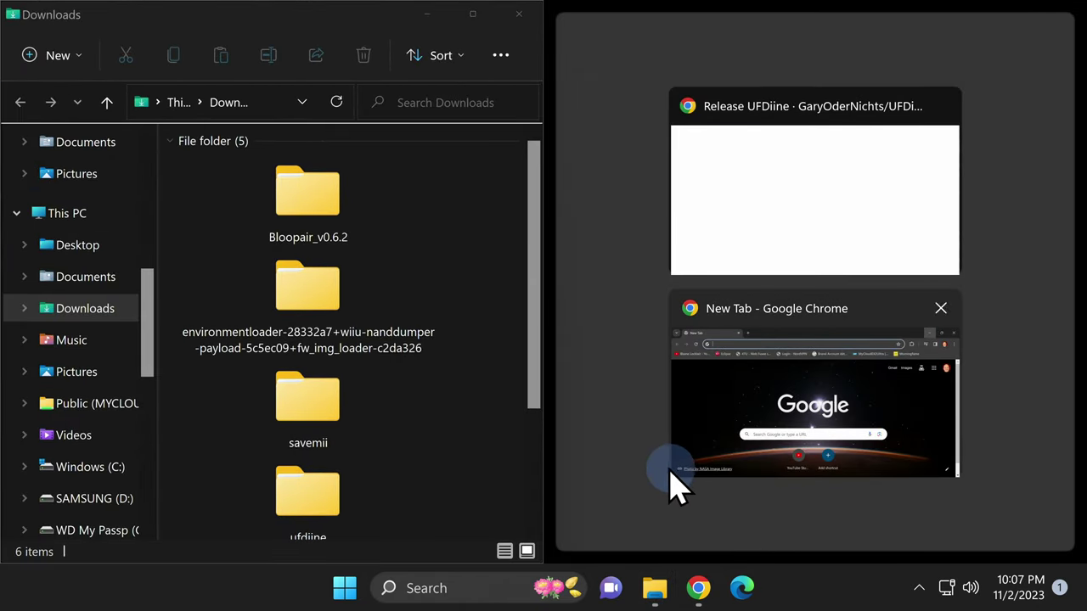
left_click(599, 425)
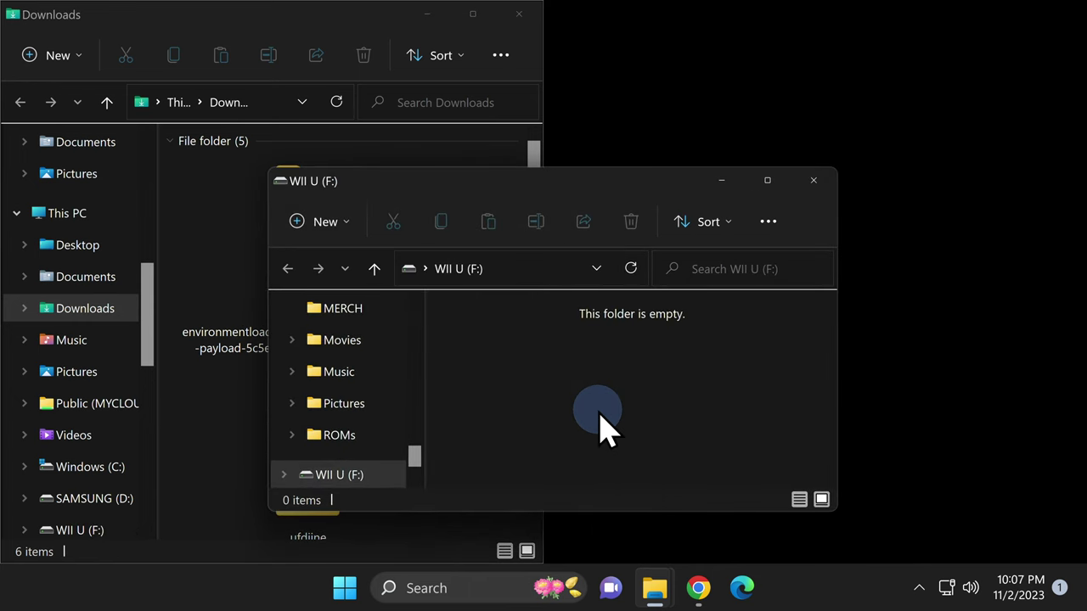
left_click(514, 176)
left_click_drag(513, 176, 1076, 238)
left_click(771, 331)
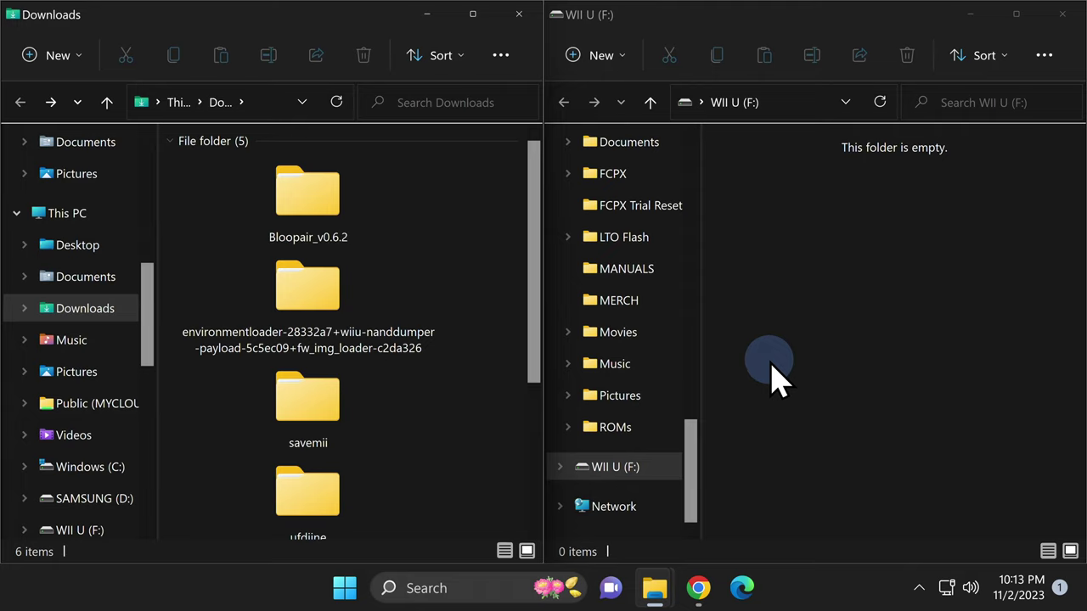
Step: Copy the wiiu folder and 30_bloopair.rpx from Bloopair_v0.6.2 to the root of WII U (F:), and delete the Bloopair_v0.6.2 folder from Downloads
double_click(320, 222)
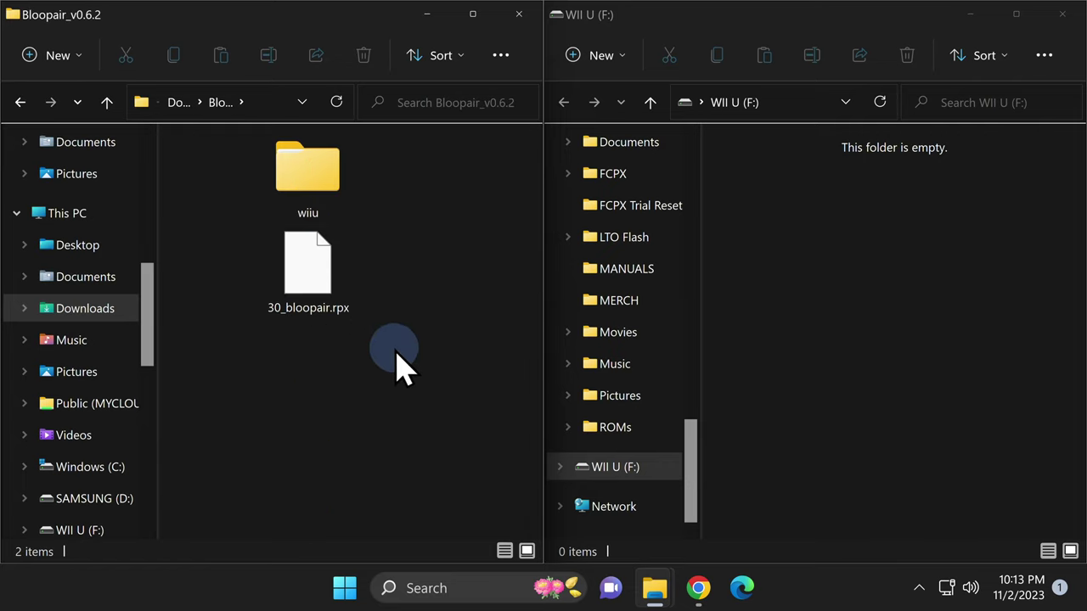
left_click_drag(397, 363, 693, 242)
left_click_drag(758, 255, 782, 253)
left_click(783, 378)
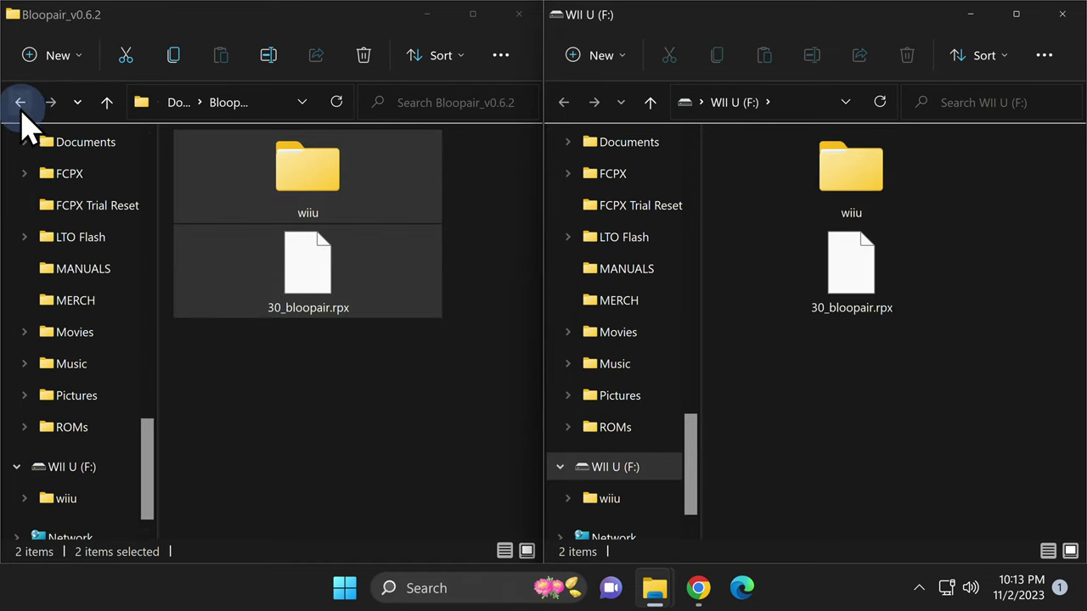
left_click(18, 98)
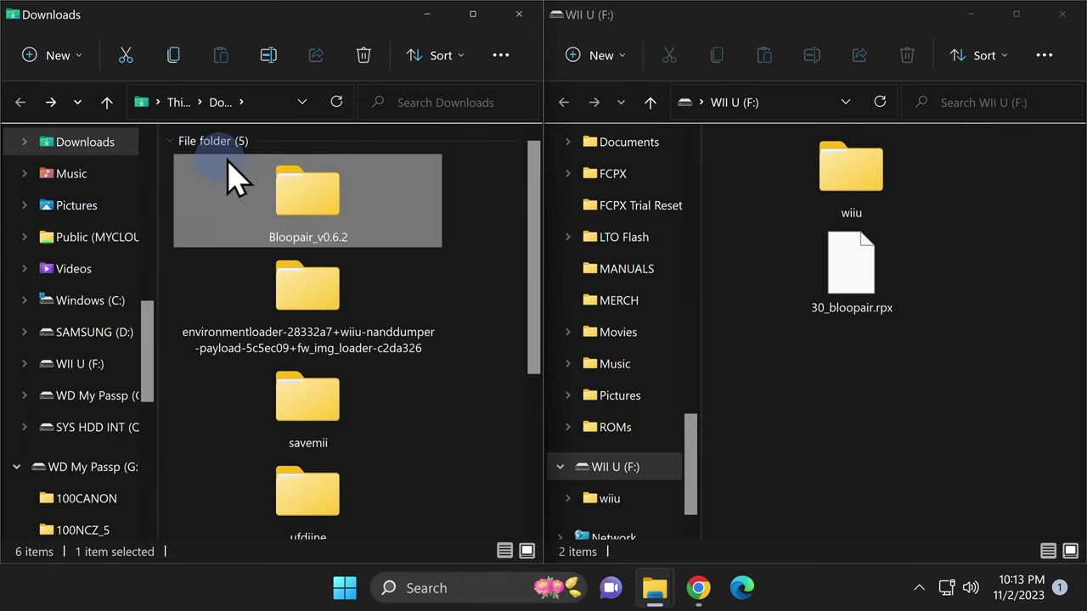
right_click(327, 195)
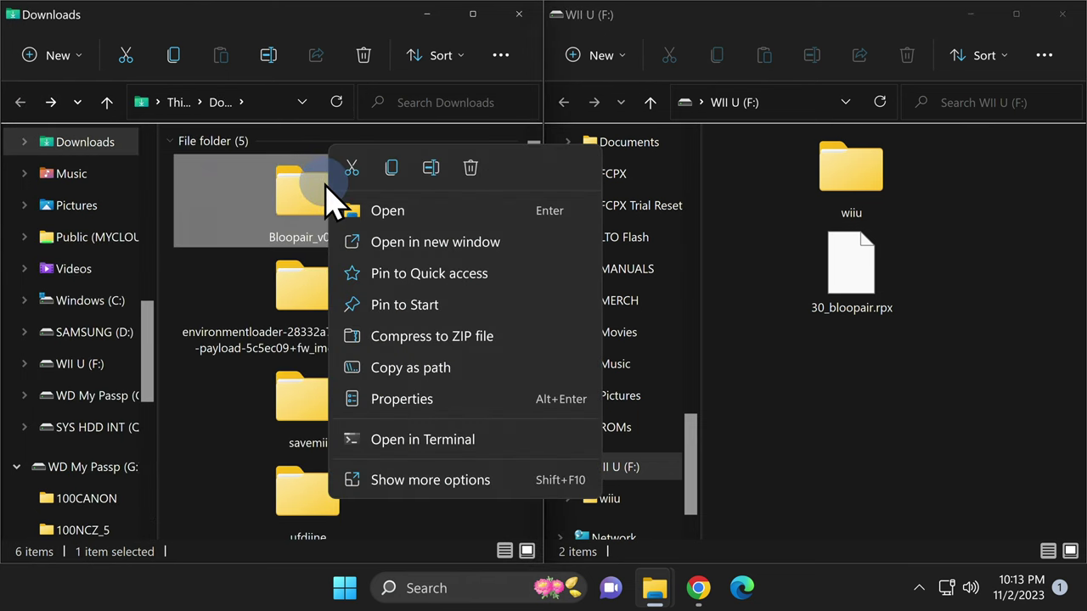
left_click(469, 169)
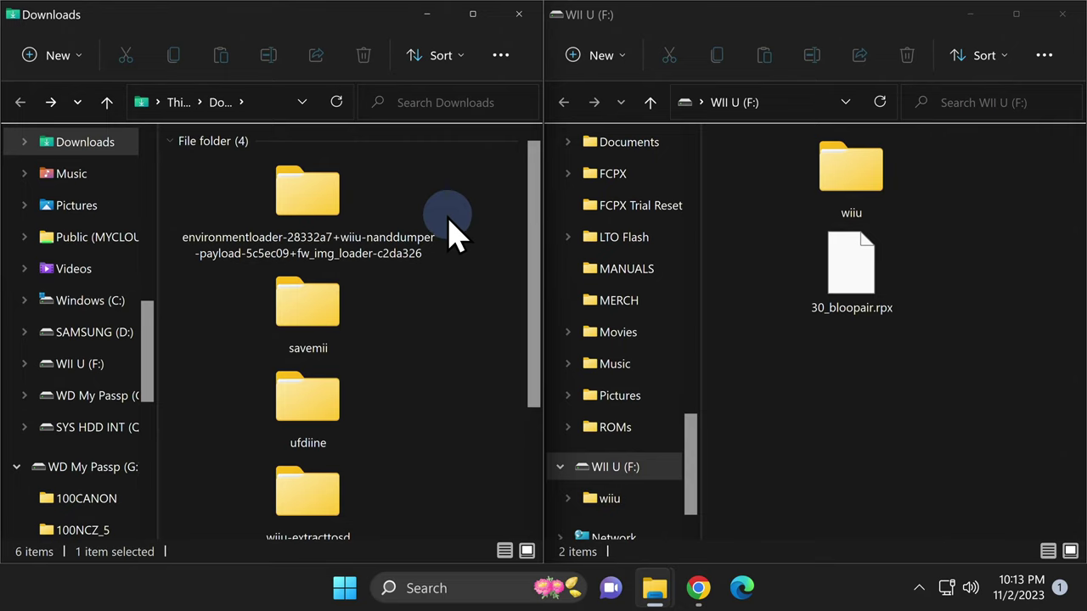
Step: Copy the wiiu folder and versions.json from the environmentloader folder to the root of WII U (F:), and delete that source folder from Downloads
double_click(303, 202)
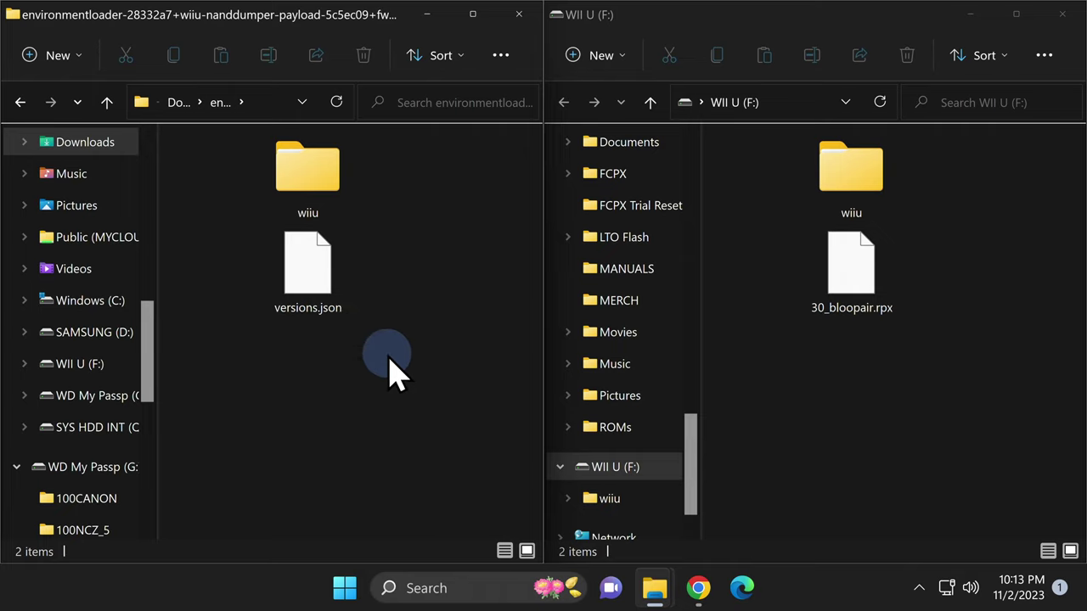
left_click_drag(389, 360, 817, 390)
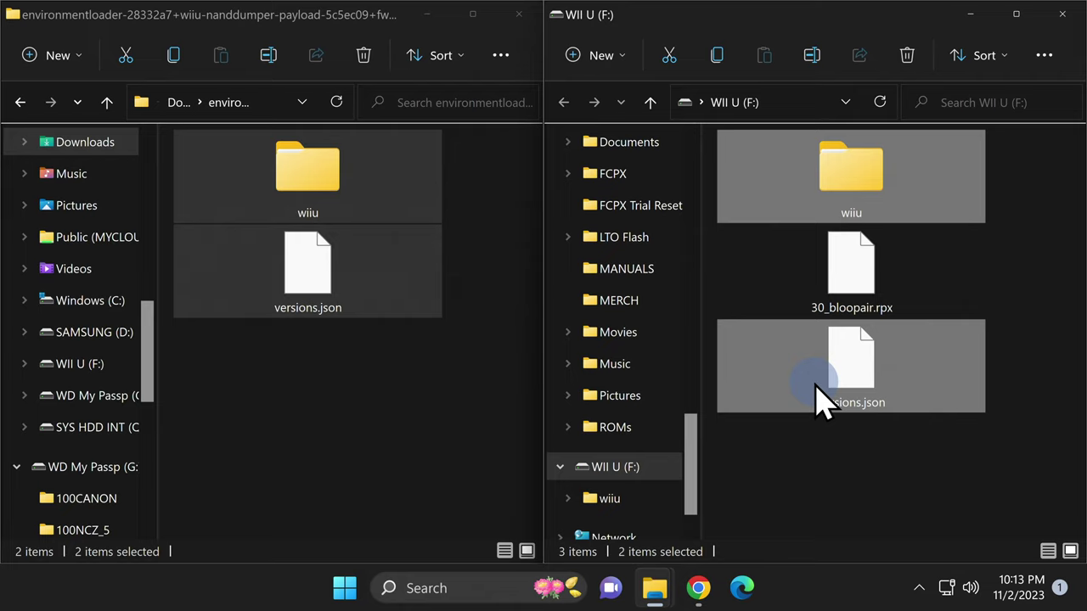
left_click(820, 448)
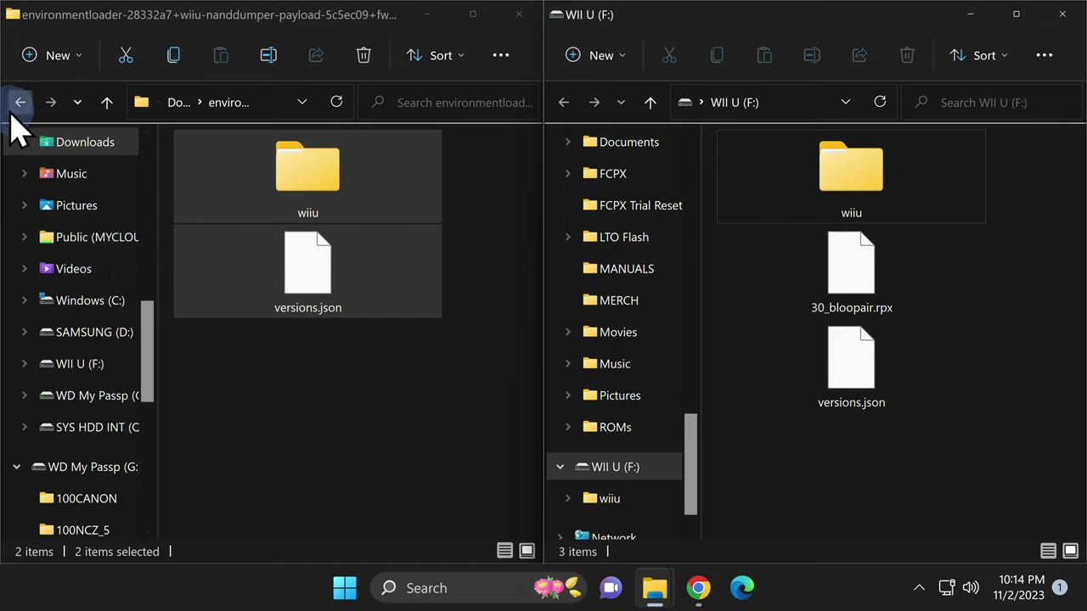
left_click(21, 102)
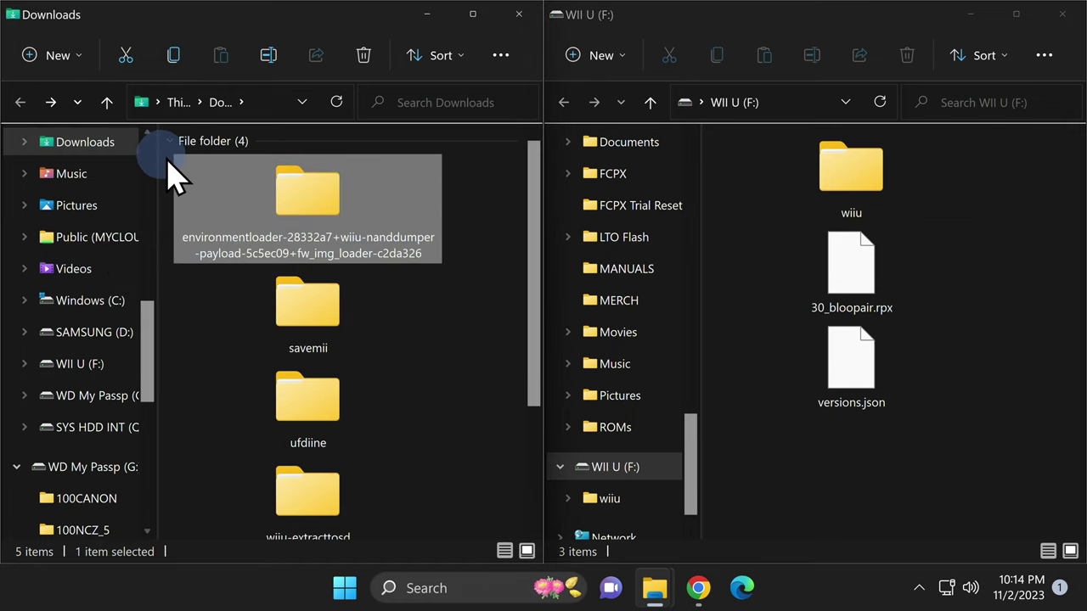
right_click(311, 197)
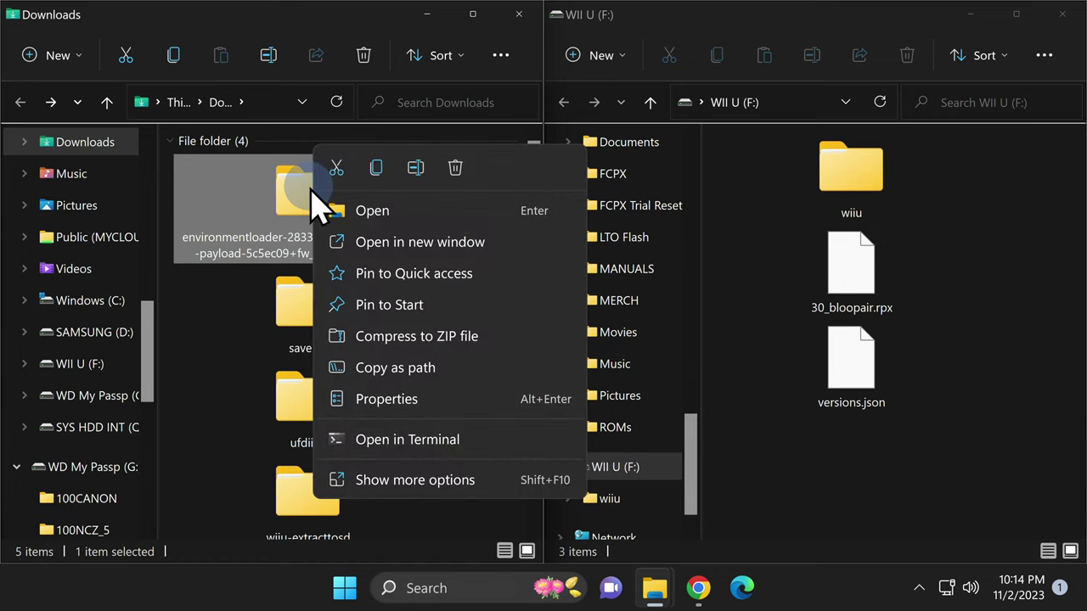
left_click(455, 167)
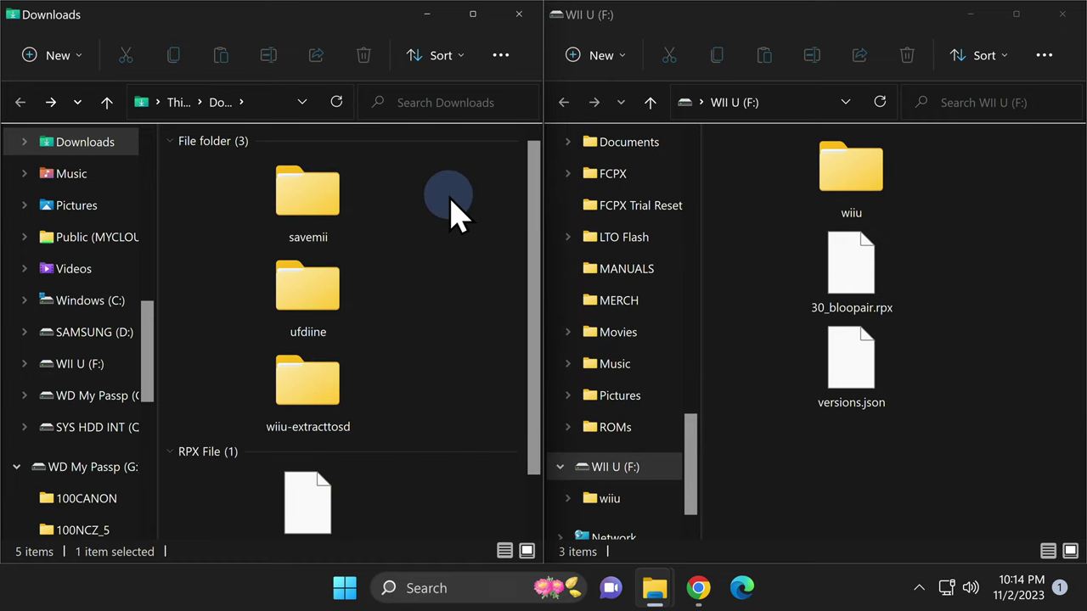
Step: Copy the inner savemii folder into wiiu/apps on the WII U (F:) drive and delete the savemii folder from Downloads
double_click(317, 194)
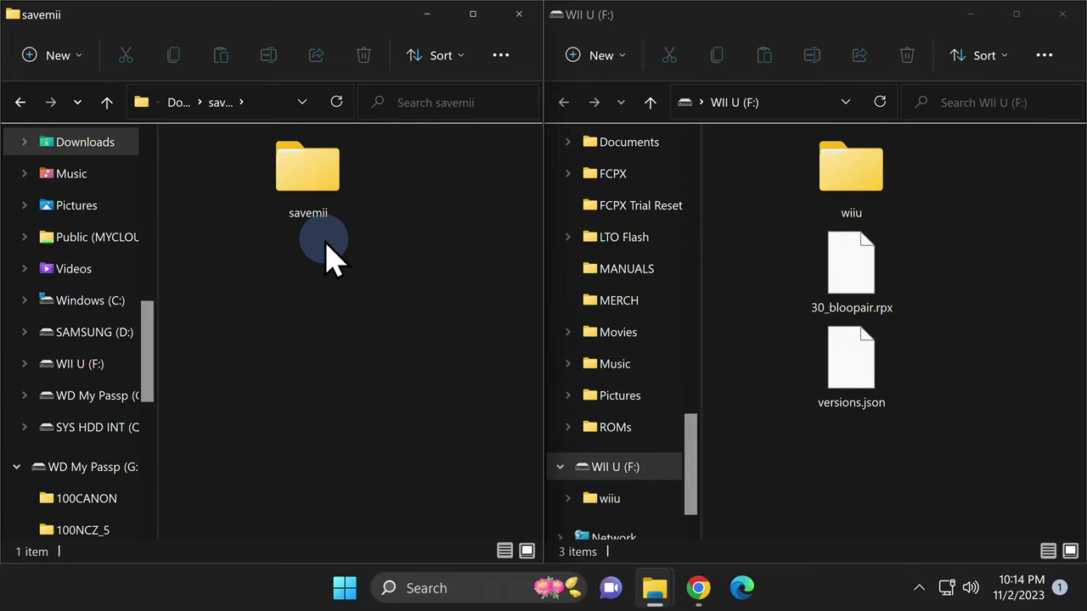
double_click(837, 178)
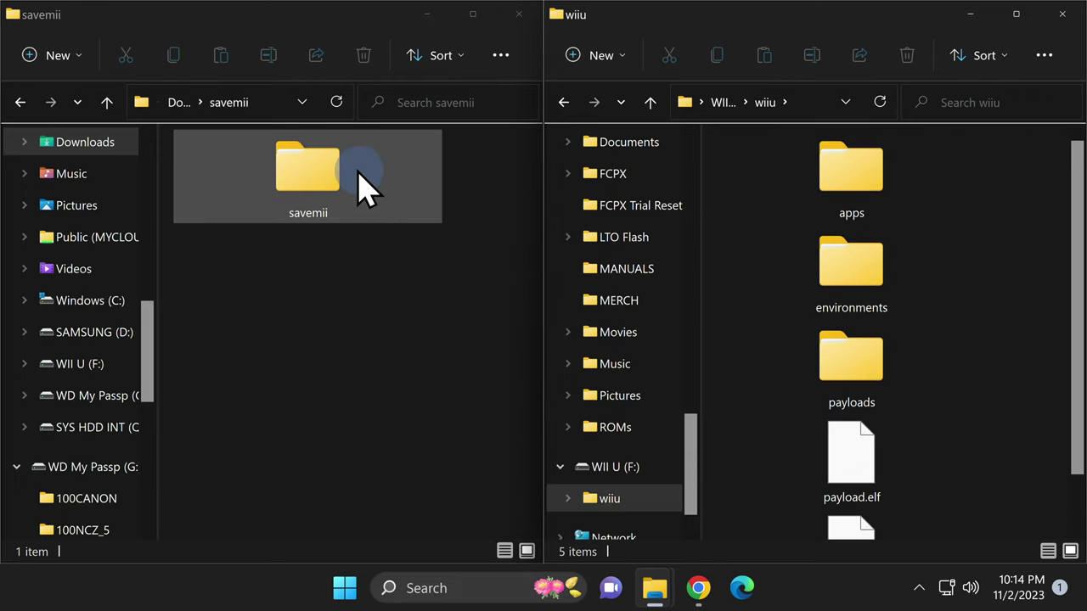
left_click_drag(329, 178, 861, 169)
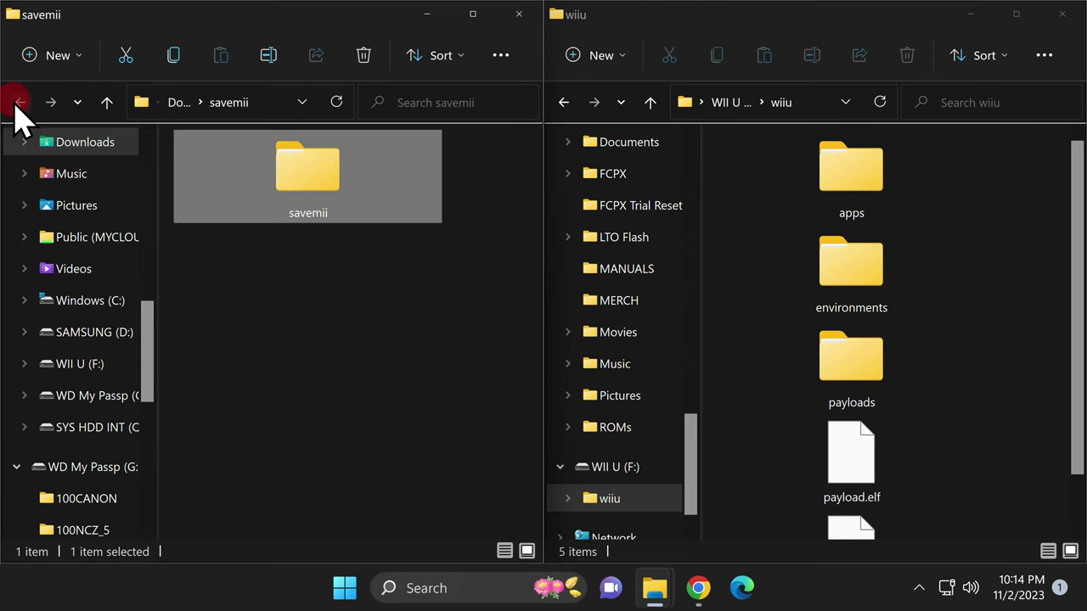
left_click(22, 103)
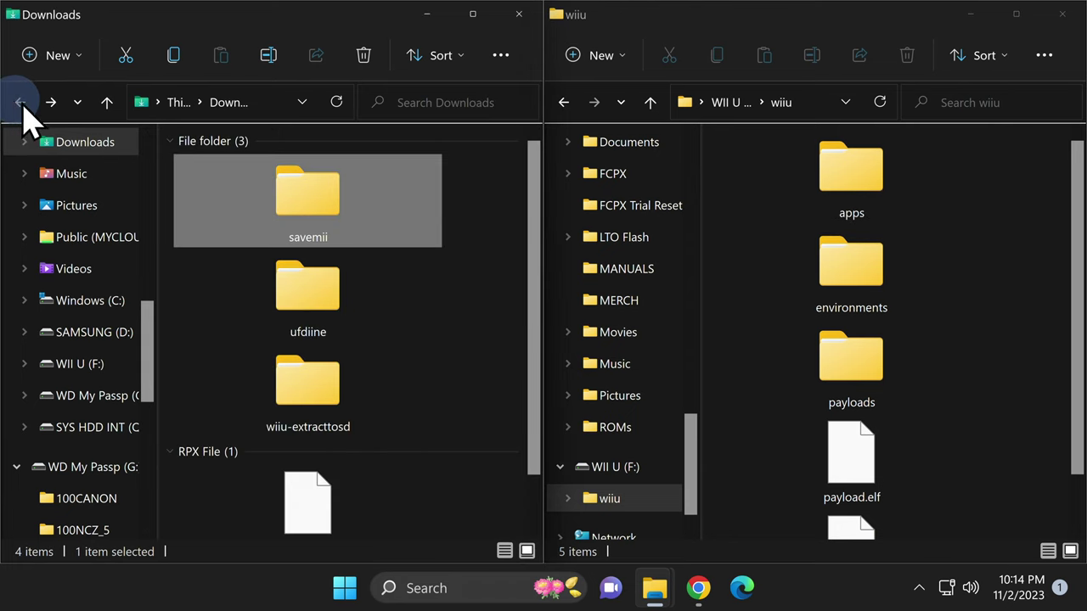
right_click(331, 191)
left_click(465, 167)
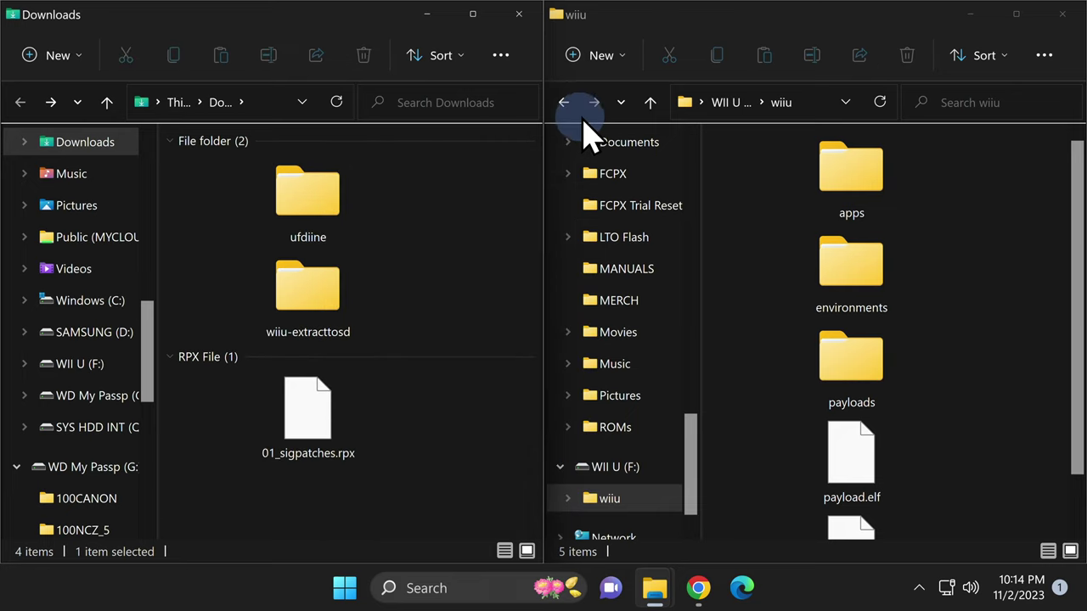
Step: Copy the wiiu folder from ufdiine to the root of WII U (F:) and delete the ufdiine folder from Downloads
left_click(564, 103)
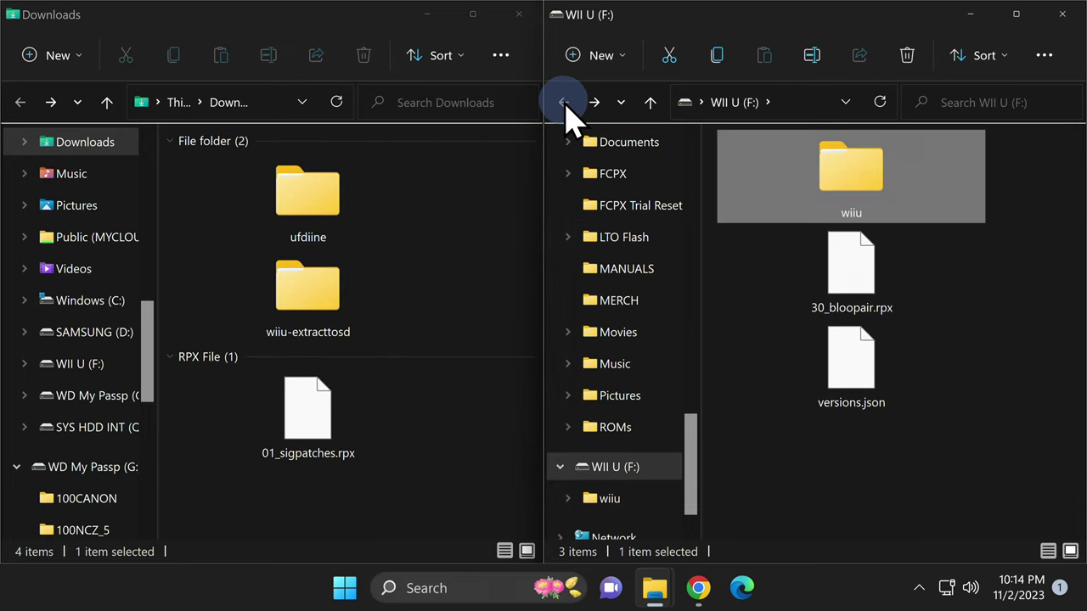
left_click(884, 459)
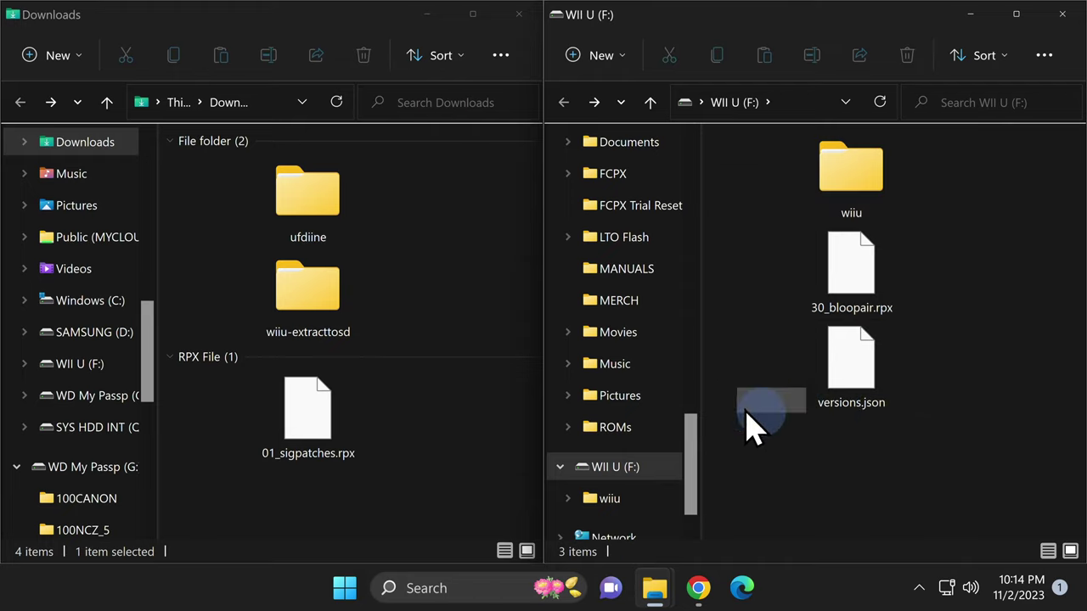
left_click(321, 223)
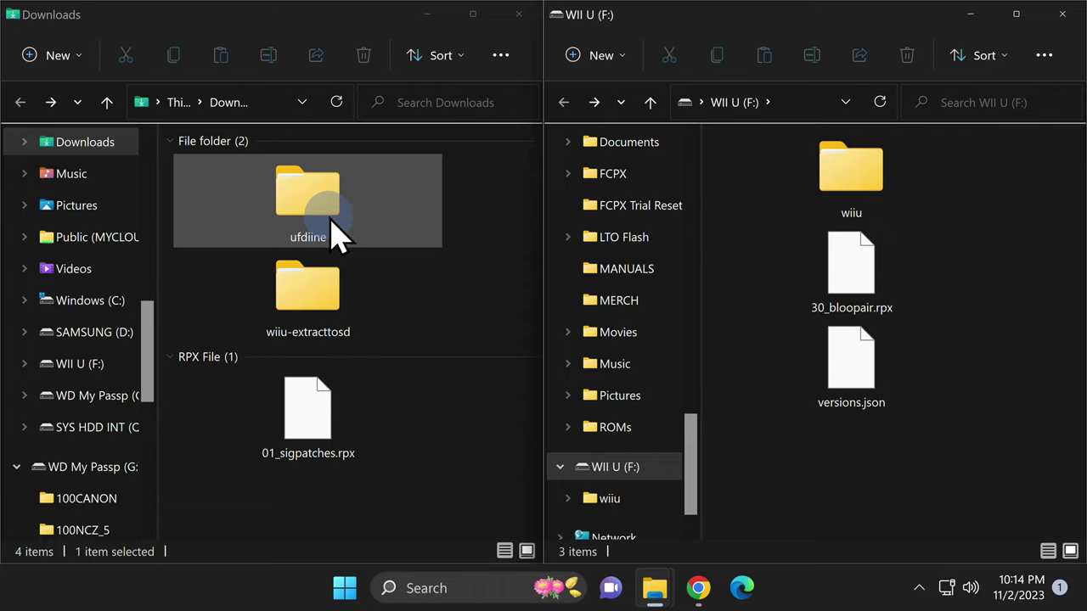
left_click(313, 200)
double_click(308, 204)
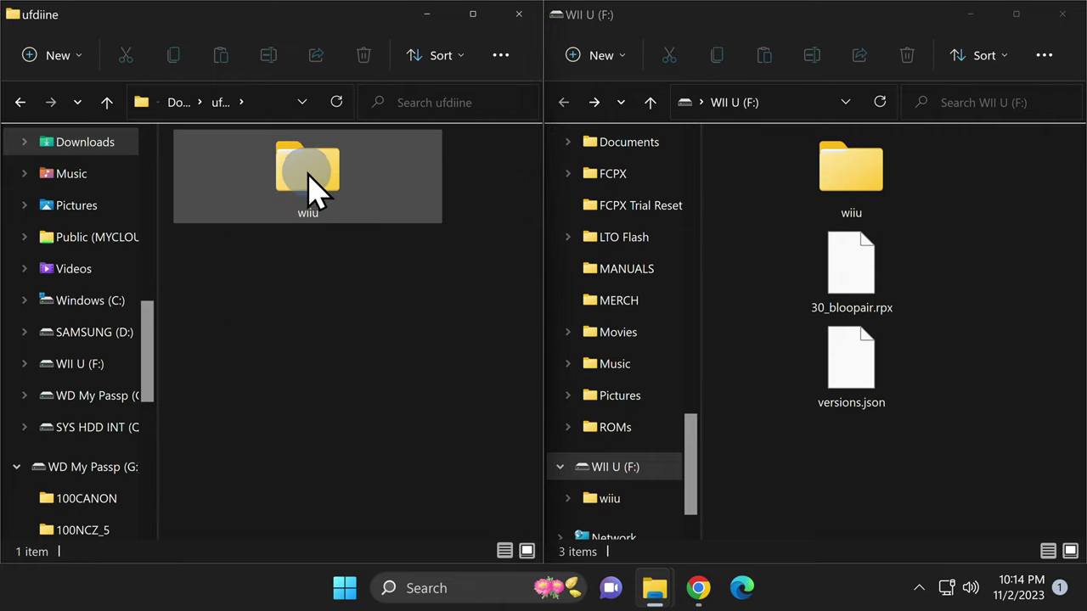
left_click_drag(311, 194, 816, 441)
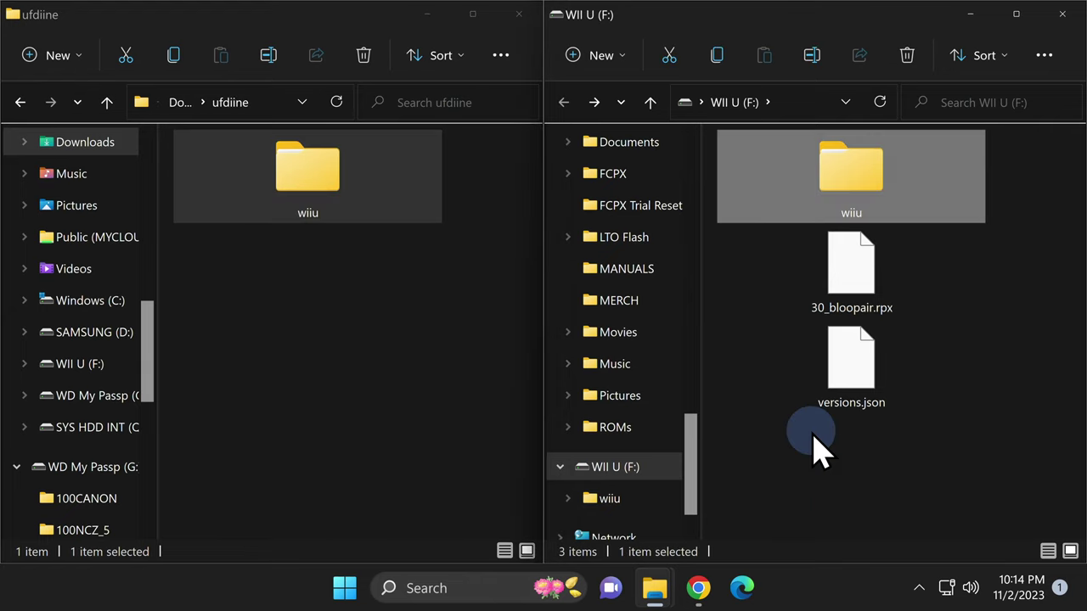
left_click(815, 442)
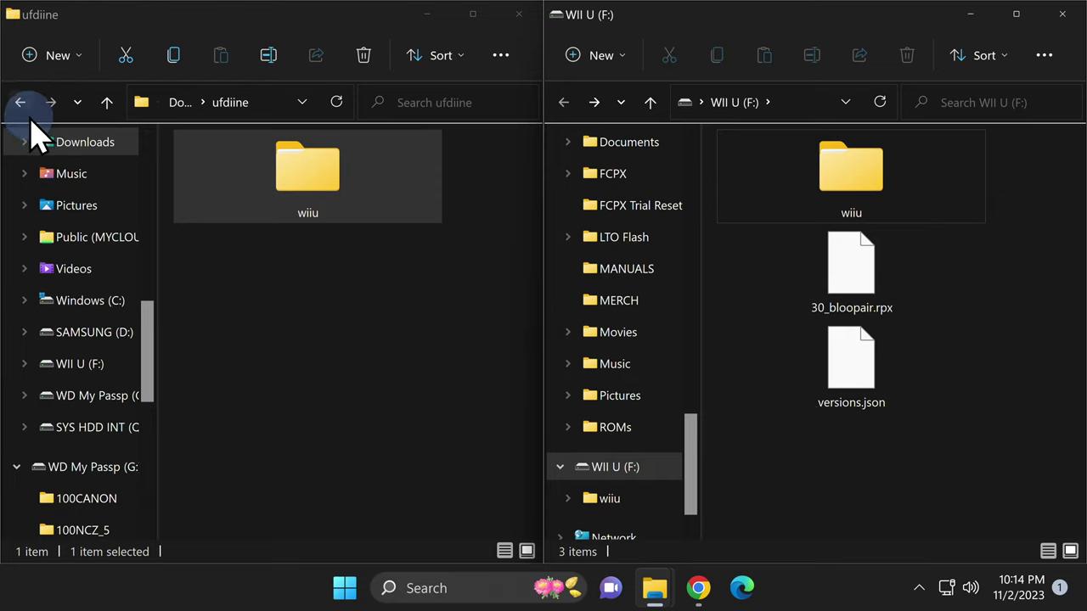
left_click(20, 102)
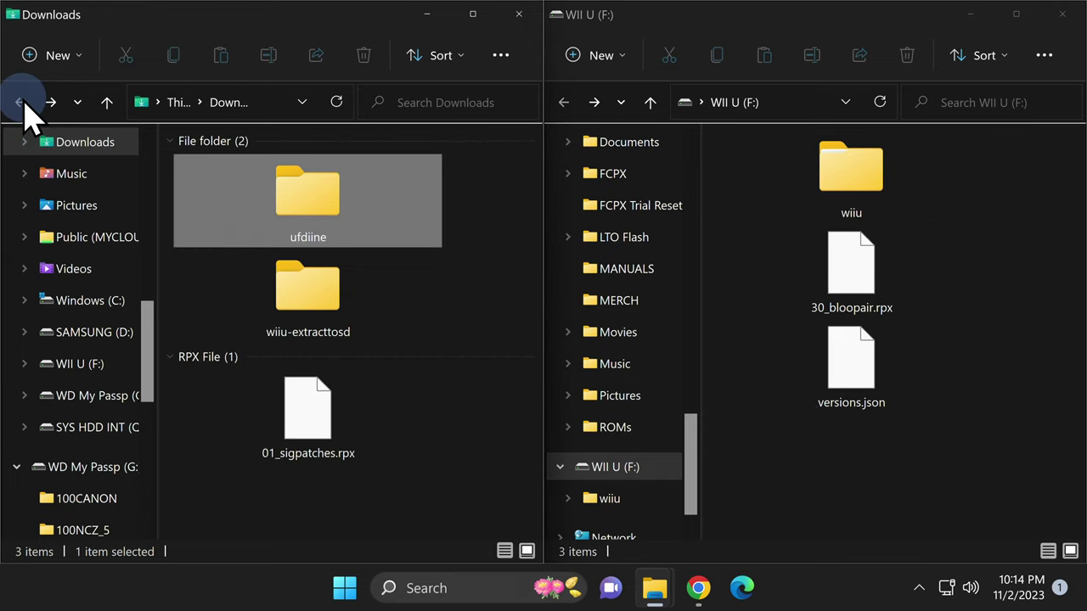
right_click(336, 213)
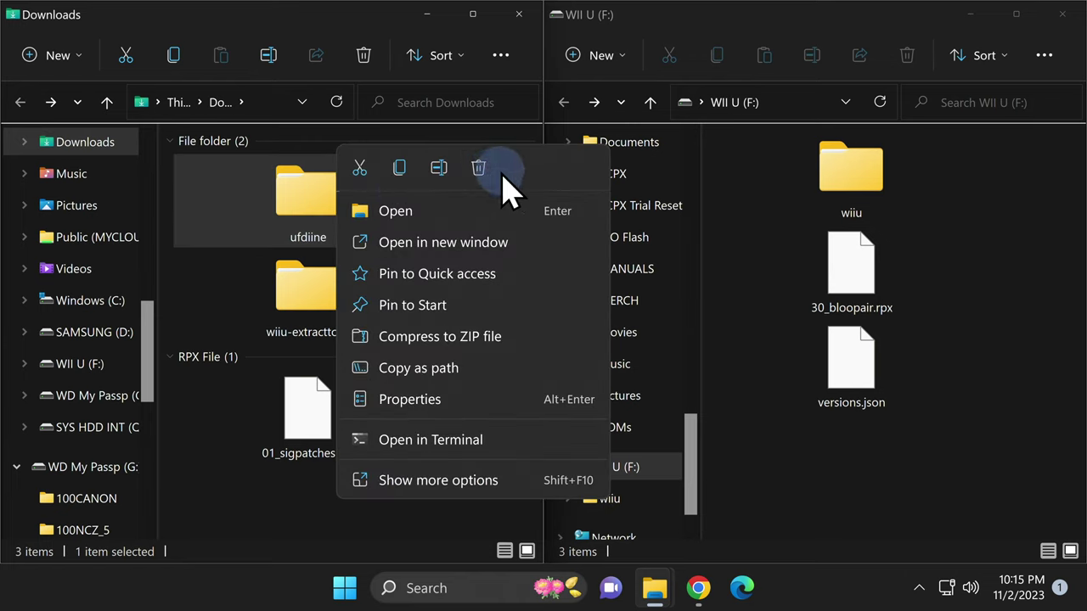
left_click(478, 167)
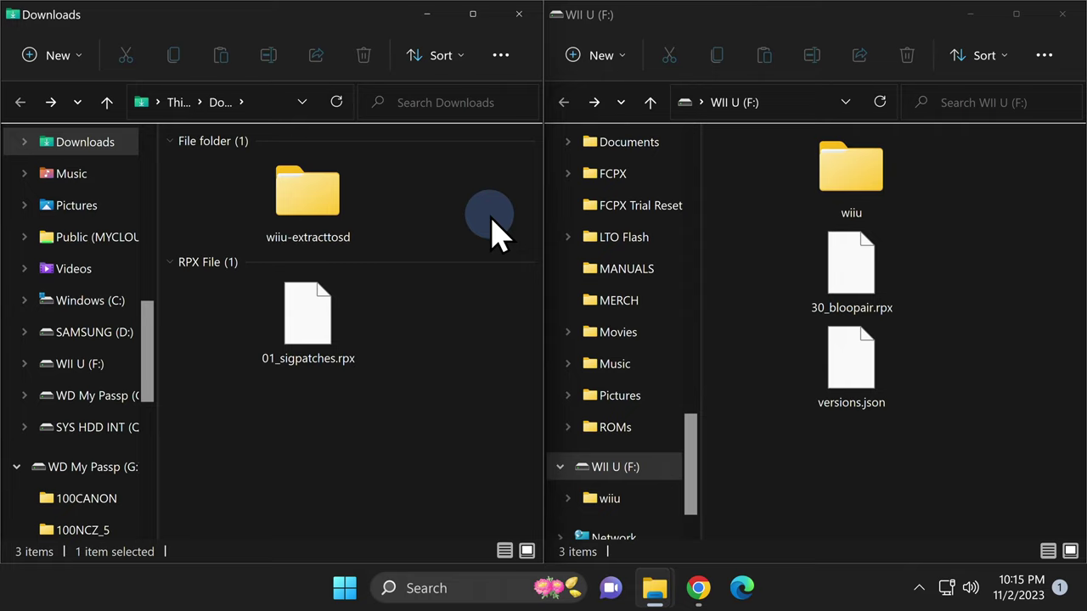
Step: Copy the wiiu folder from wiiu-extracttosd to the root of WII U (F:) and delete the wiiu-extracttosd folder from Downloads
double_click(311, 204)
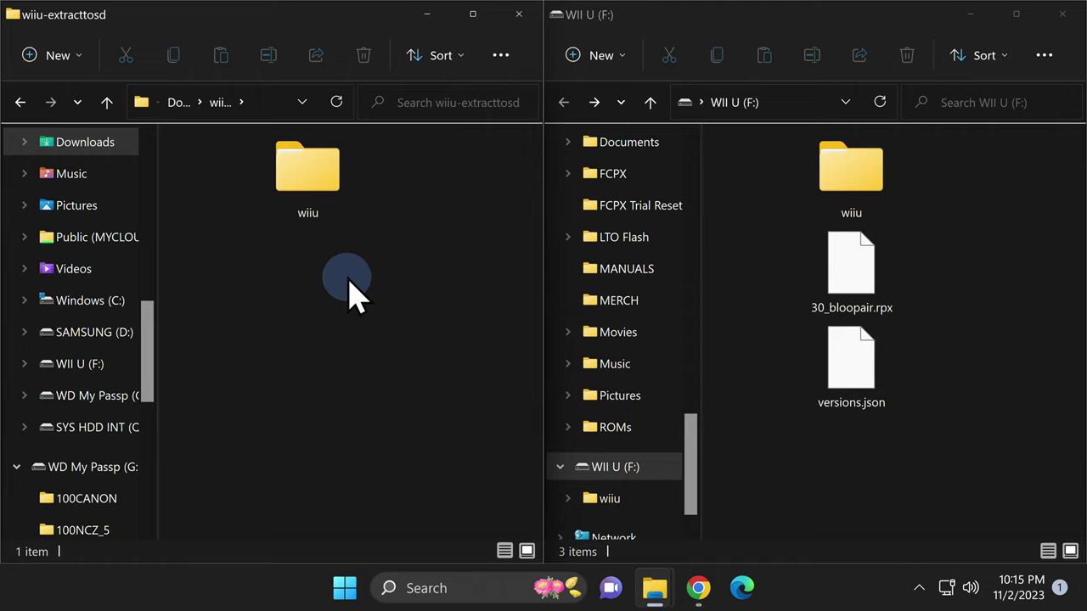
left_click_drag(314, 176, 813, 437)
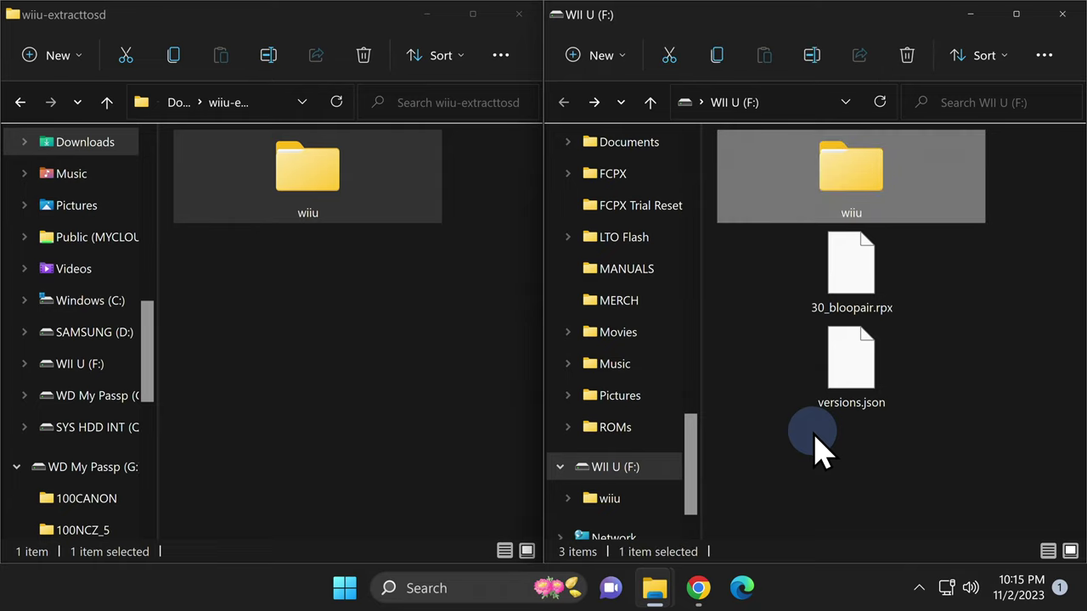
left_click(814, 437)
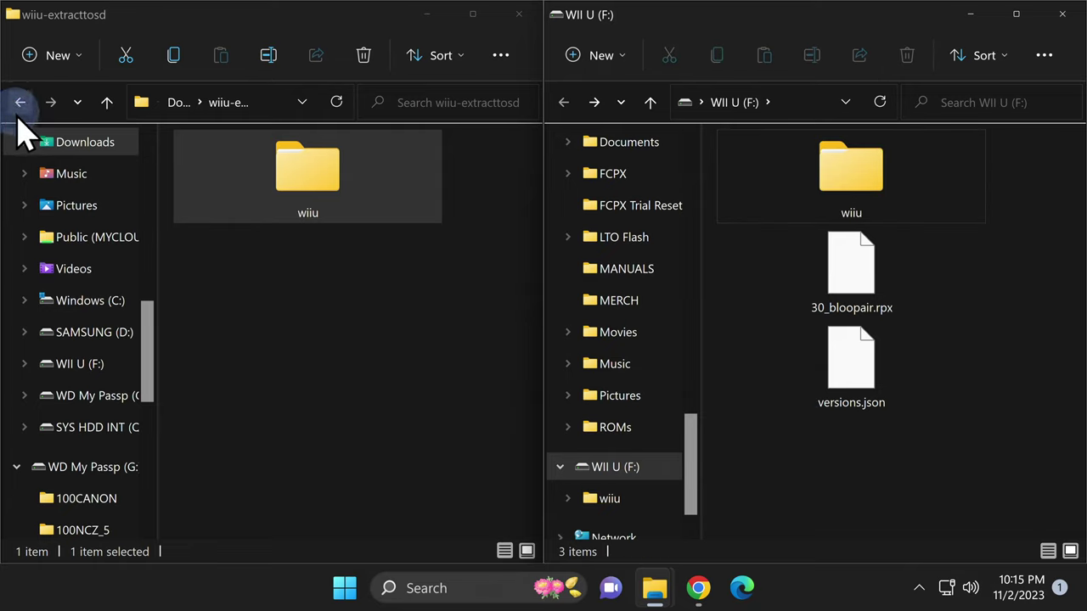
left_click(20, 102)
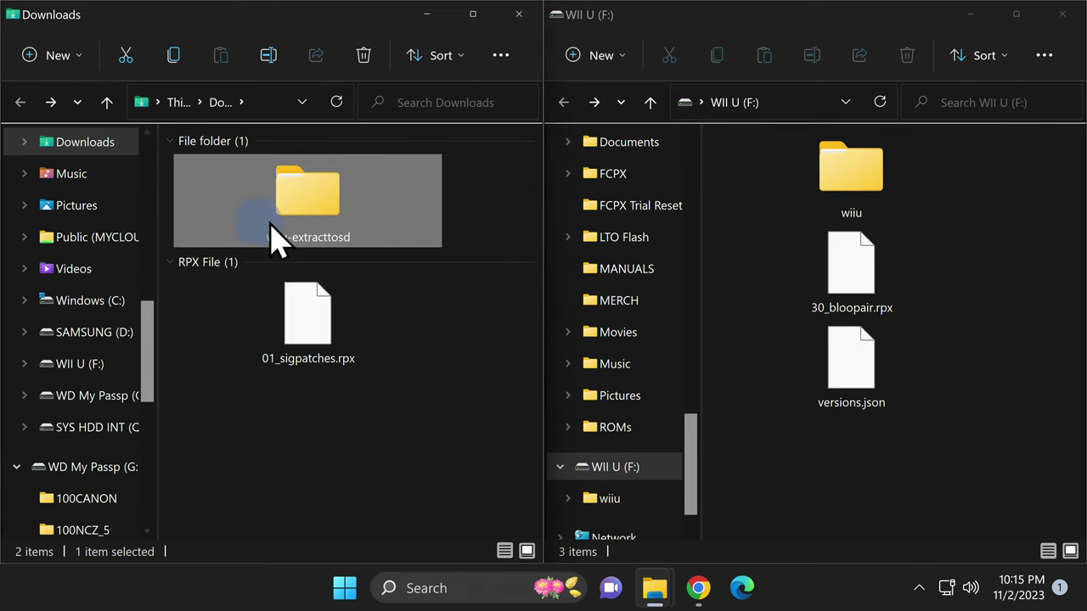
right_click(307, 208)
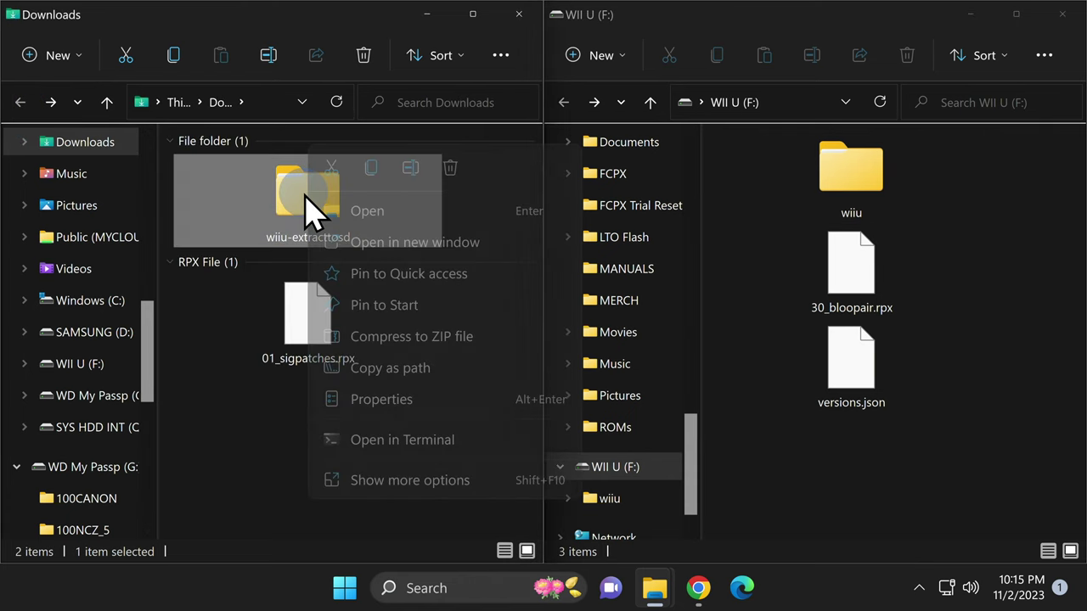
left_click(450, 167)
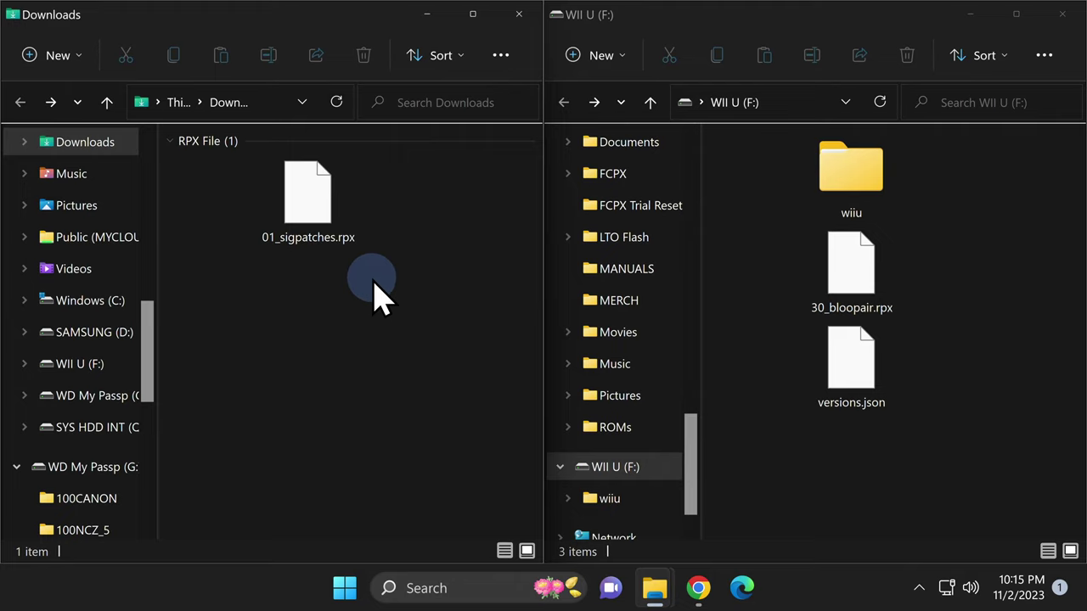
Step: Open the environments folder inside wiiu on the WII U (F:) drive
double_click(862, 165)
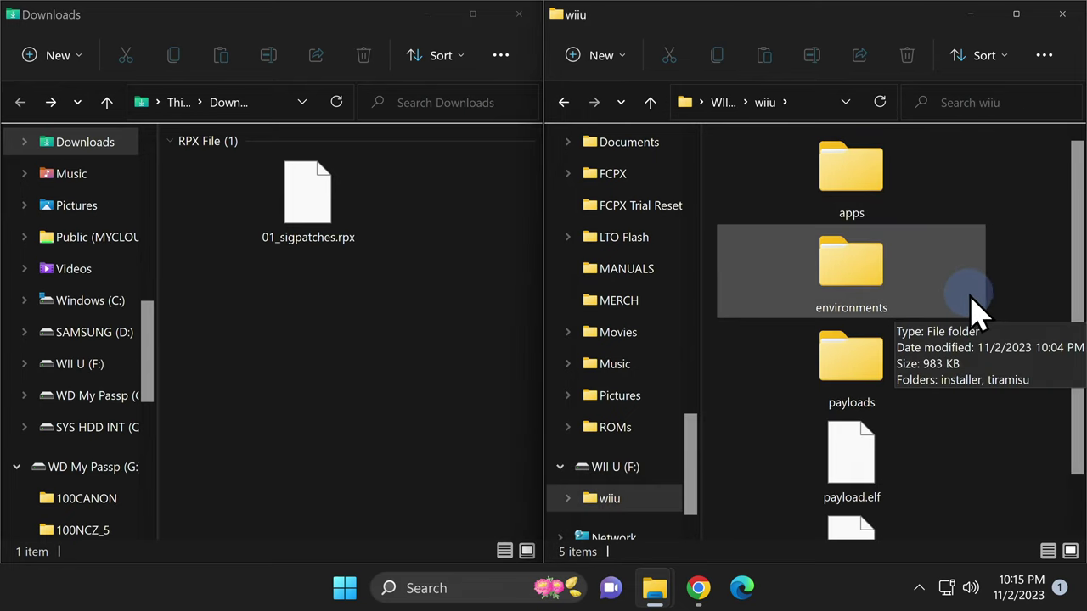
double_click(856, 270)
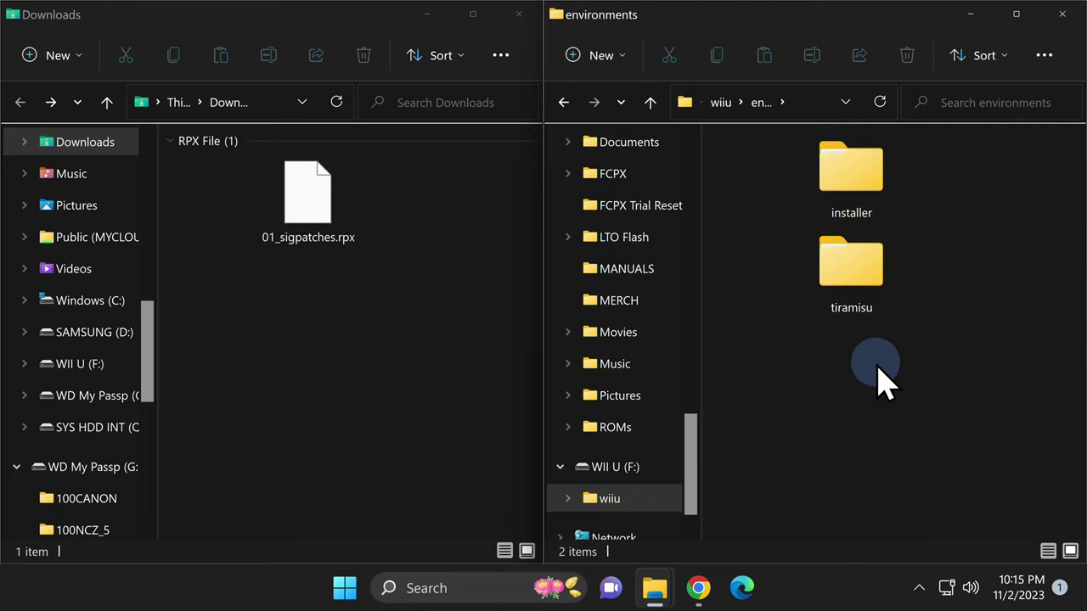